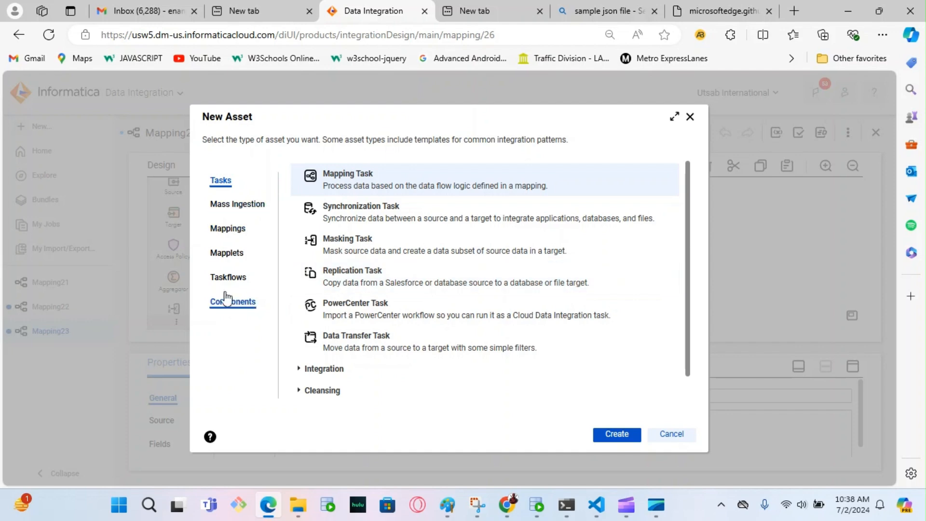
# Step: Create a Hierarchical Schema component asset and name it Hierarchical Schema_CUSTOMERS_JSON1
pyautogui.click(233, 303)
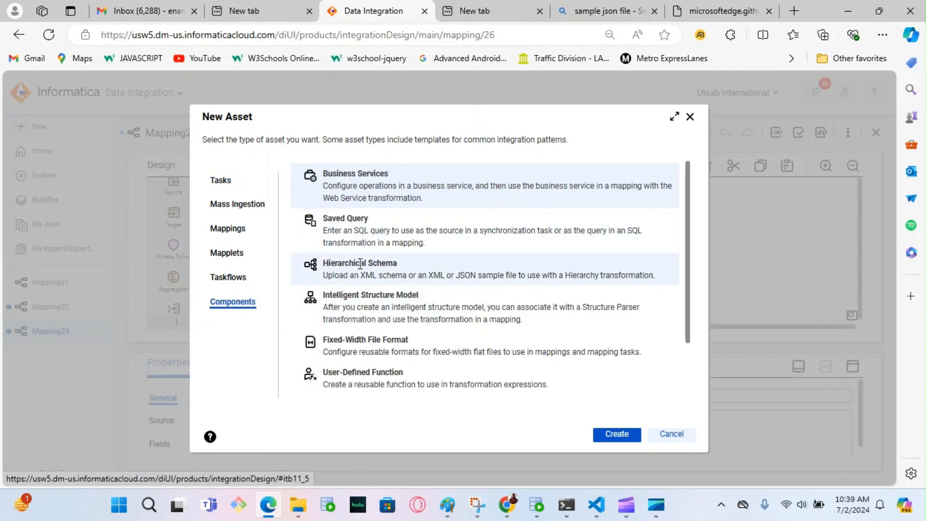
pyautogui.click(359, 274)
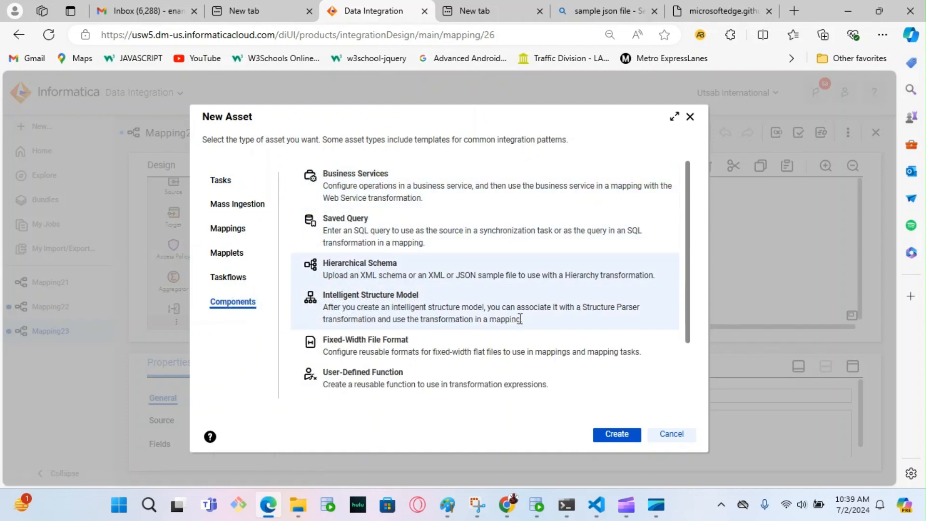
pyautogui.click(607, 434)
pyautogui.click(369, 184)
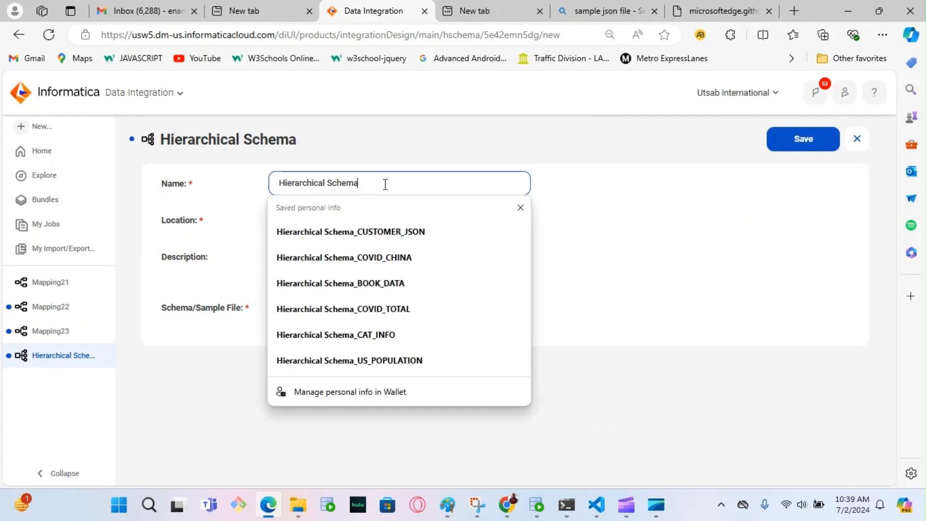
pyautogui.write('_CUSTOMERS')
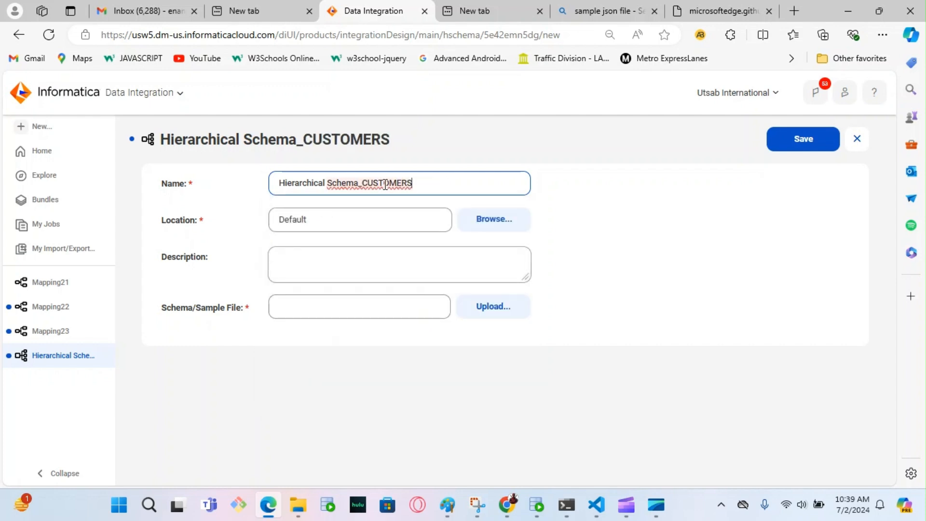
pyautogui.write('_JSON1')
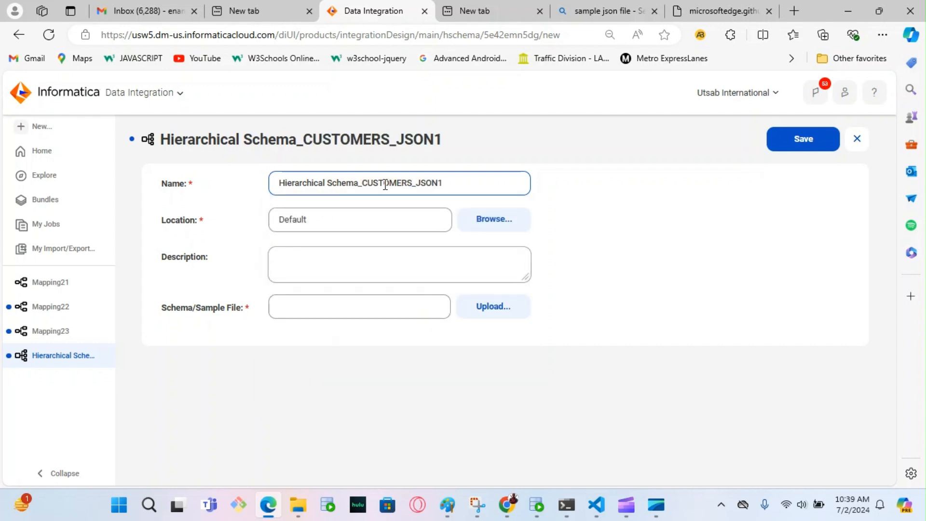
# Step: Upload customers.json from the Desktop csv/json folder as the schema's sample file, validate it, and save the schema
pyautogui.click(466, 306)
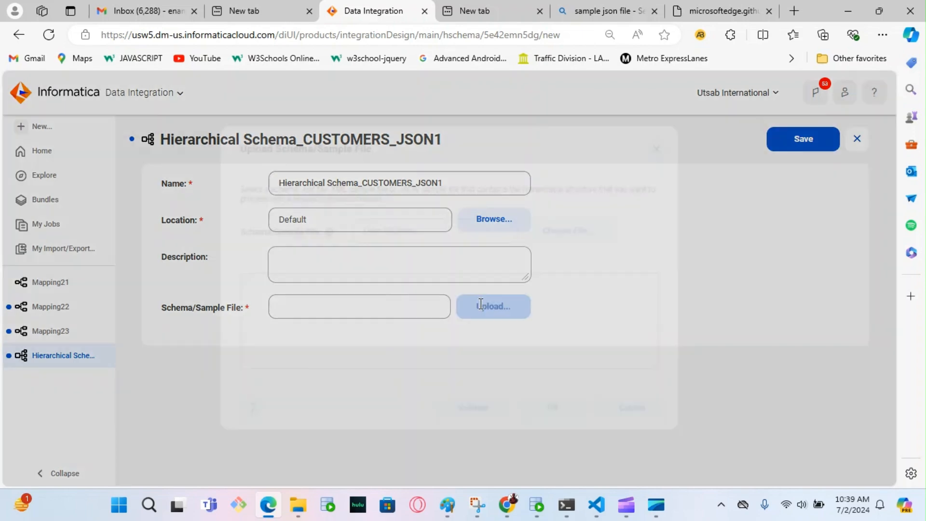
pyautogui.click(572, 229)
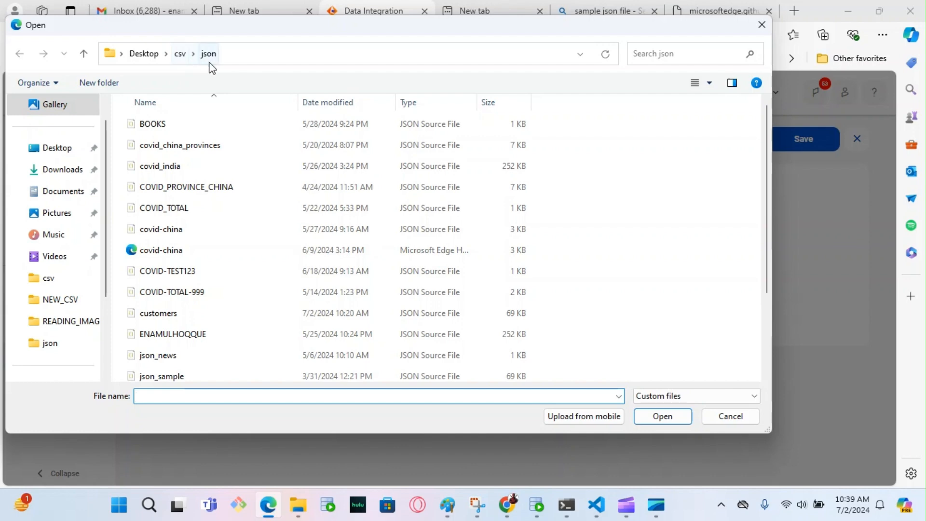
pyautogui.click(135, 315)
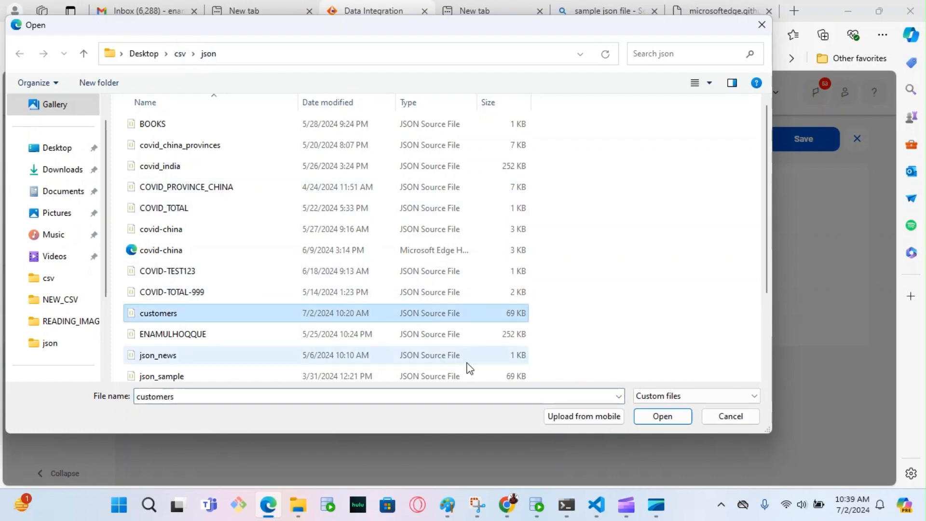
pyautogui.click(657, 418)
pyautogui.click(474, 407)
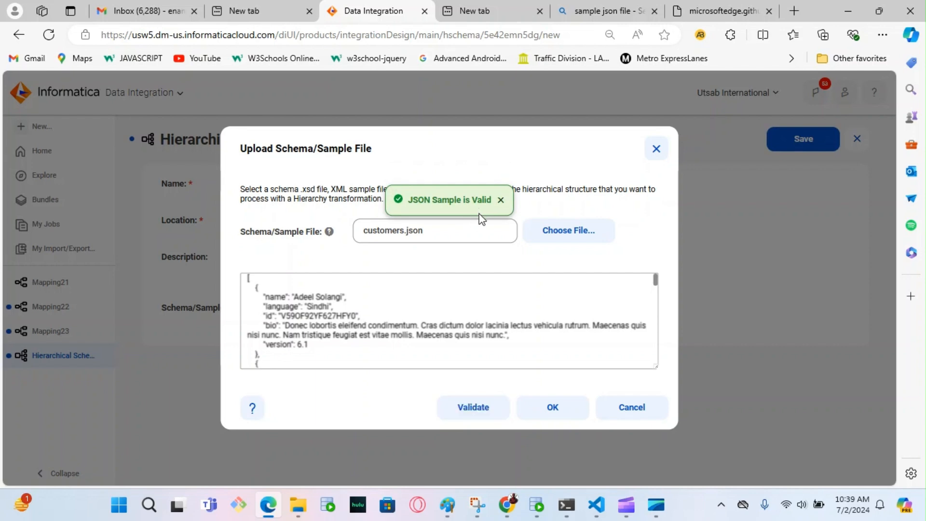
pyautogui.click(550, 407)
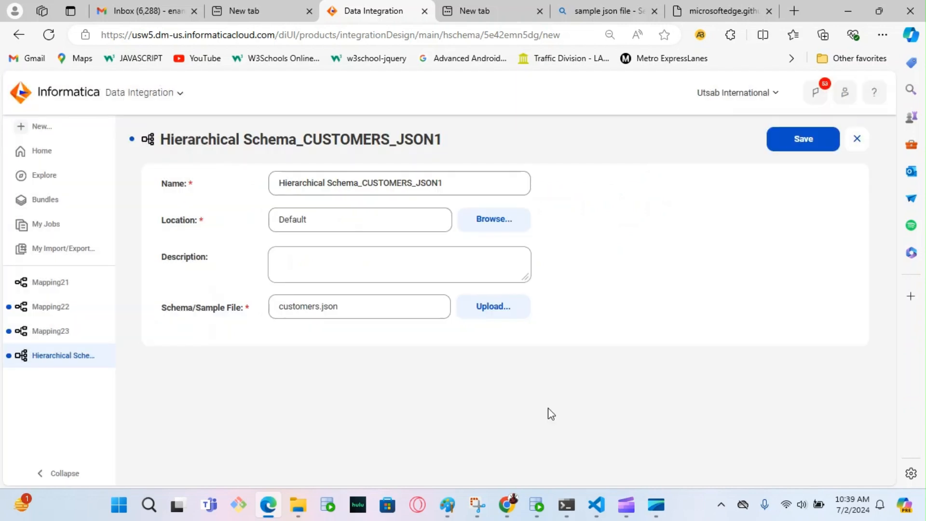
pyautogui.click(803, 140)
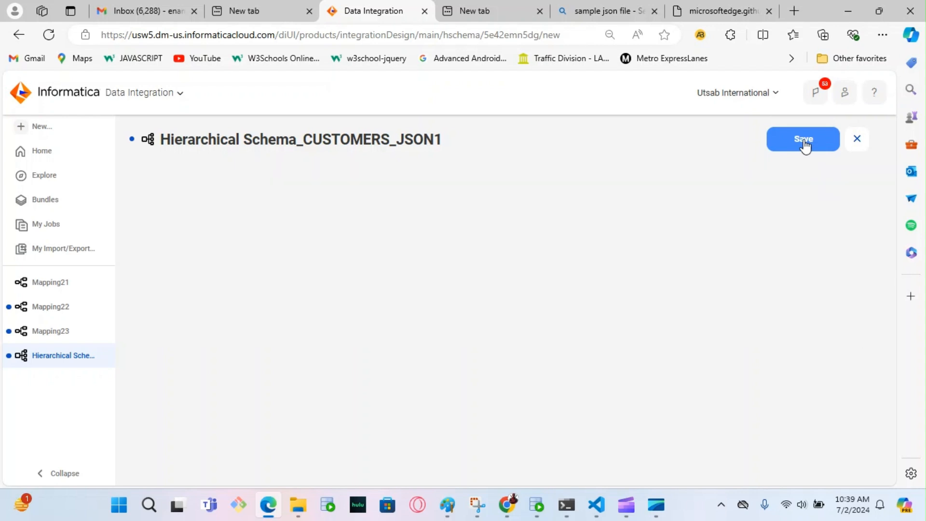
# Step: Create a new blank mapping and open its Source transformation's properties at full size
pyautogui.click(47, 127)
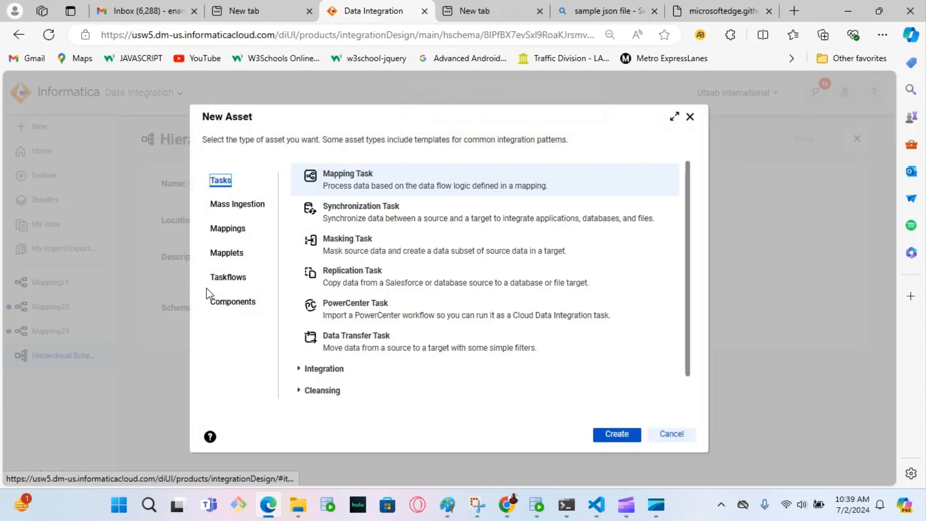
pyautogui.click(228, 227)
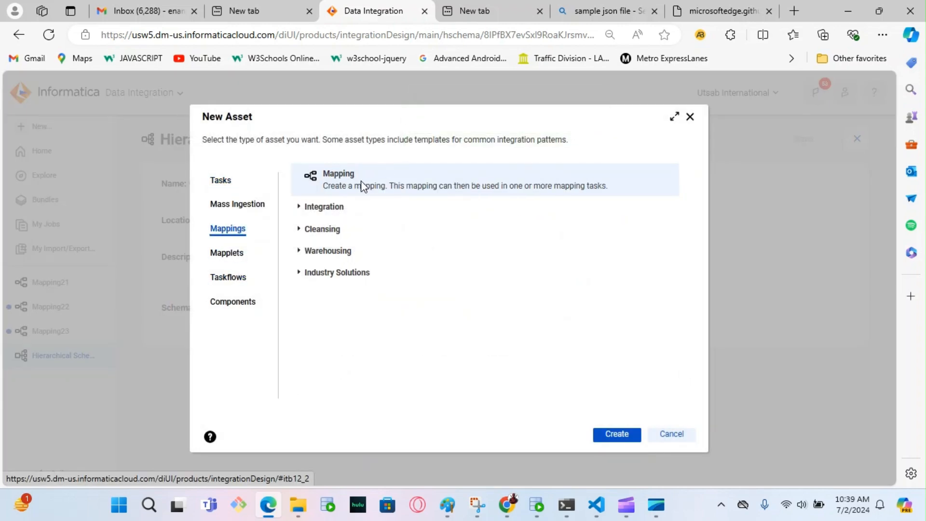
pyautogui.click(618, 435)
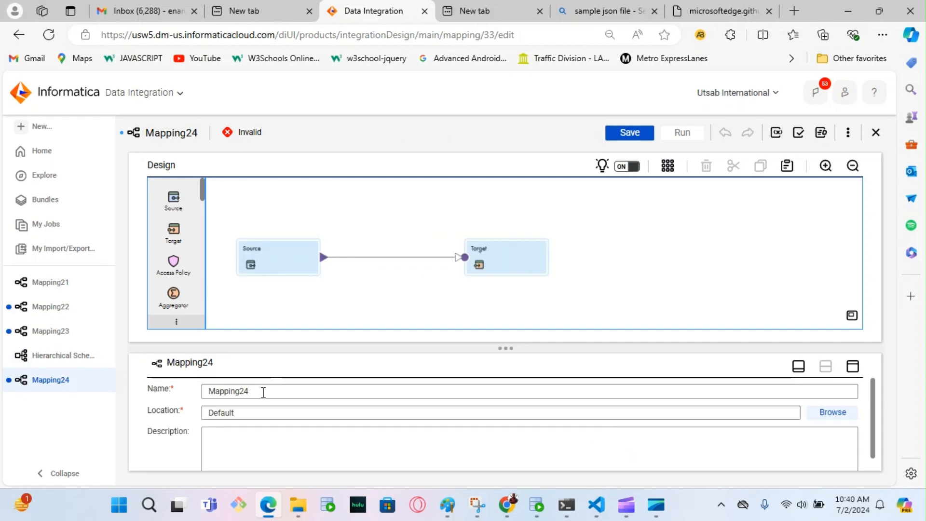
pyautogui.click(273, 263)
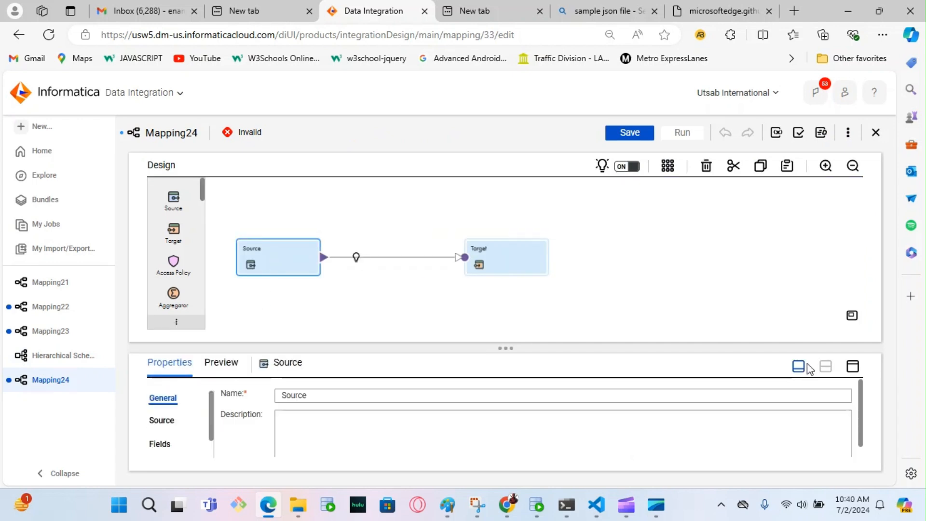
pyautogui.click(853, 366)
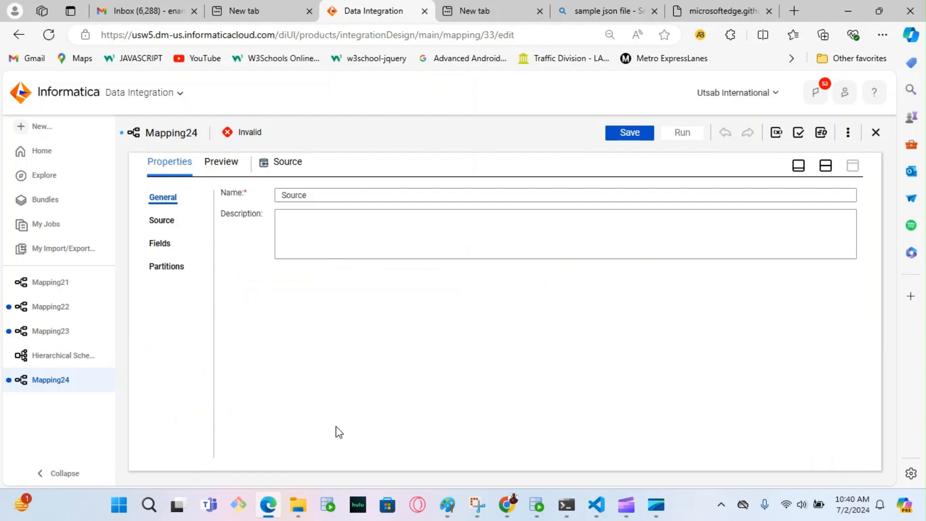
# Step: Switch to Visual Studio Code and start a new text file with FILE_PATH as the header line
pyautogui.click(596, 505)
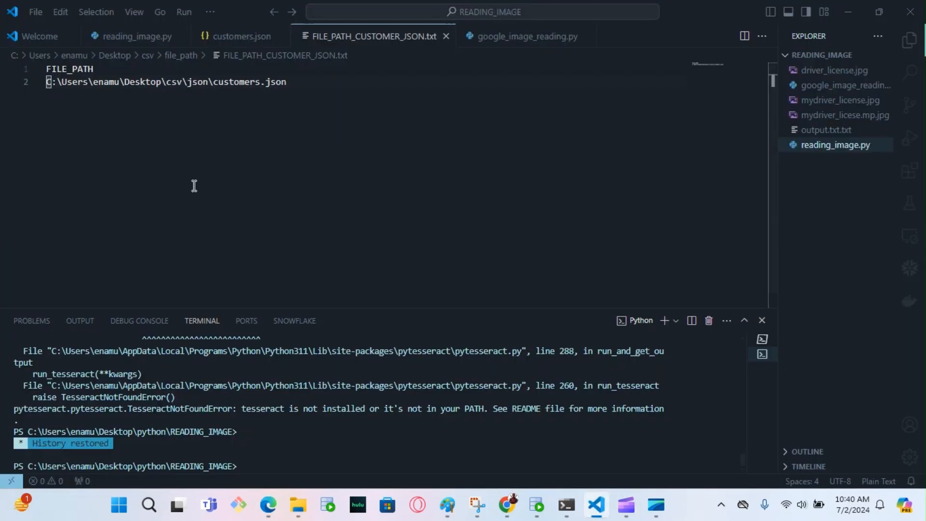
pyautogui.click(87, 82)
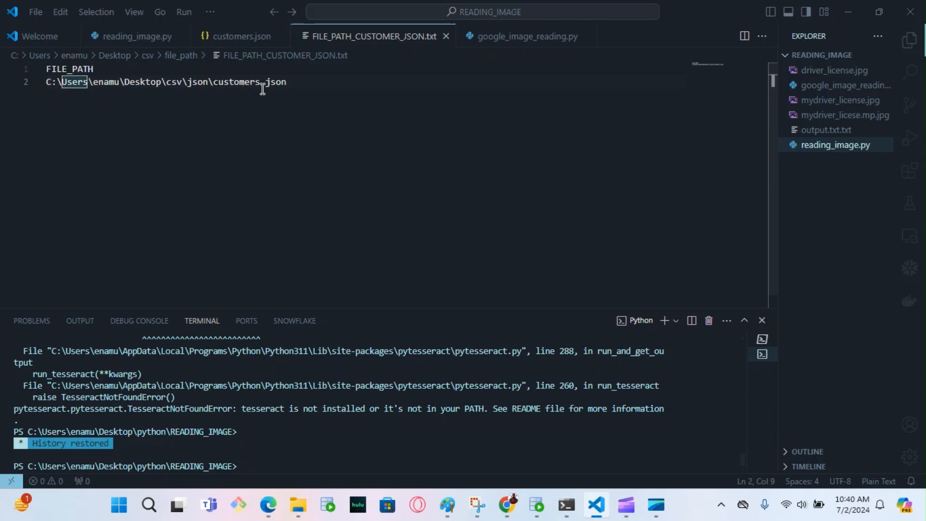
pyautogui.click(37, 13)
pyautogui.click(46, 32)
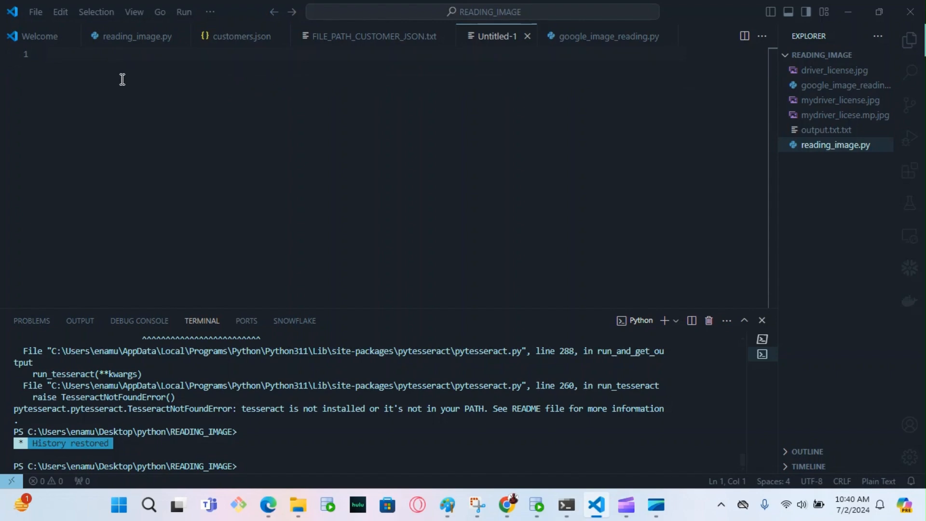
pyautogui.write('PATH')
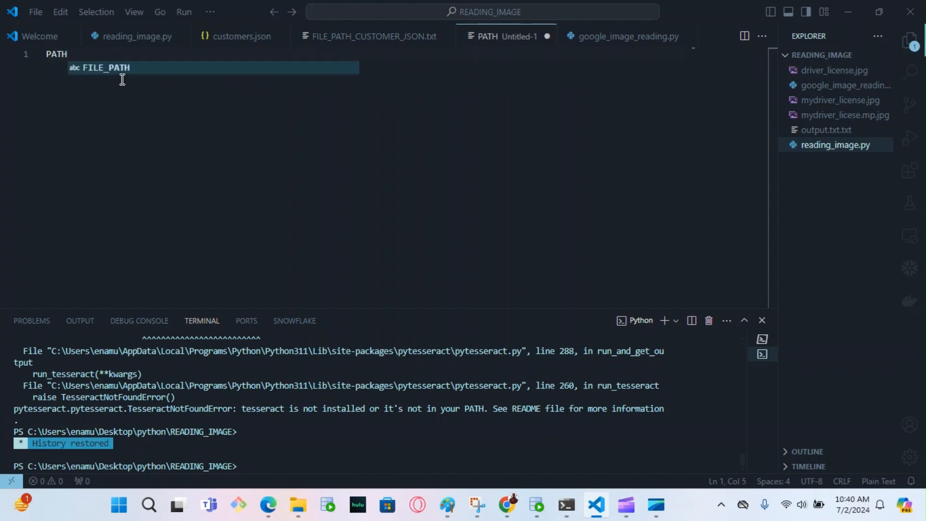
pyautogui.press('Tab')
pyautogui.press('Return')
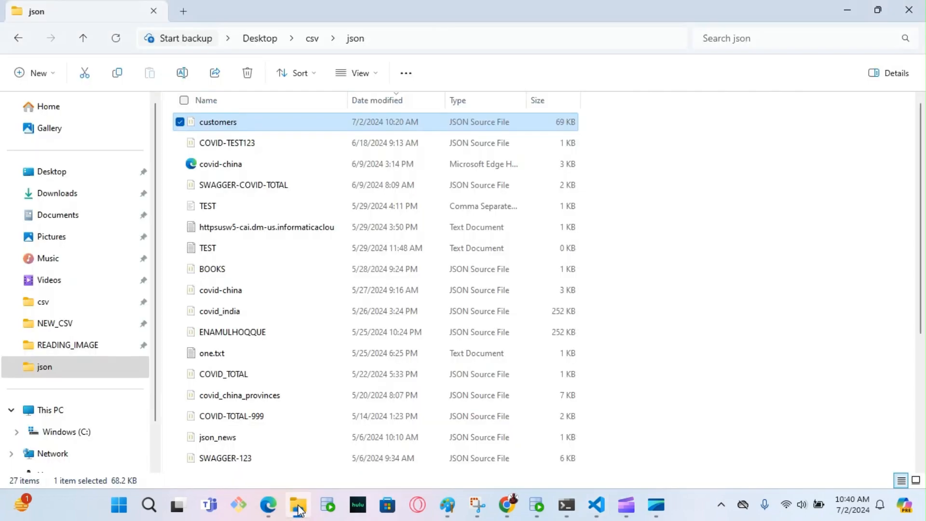
# Step: Copy the path of customers.json from File Explorer and insert it without quotation marks below FILE_PATH in the Visual Studio Code text file
pyautogui.click(298, 505)
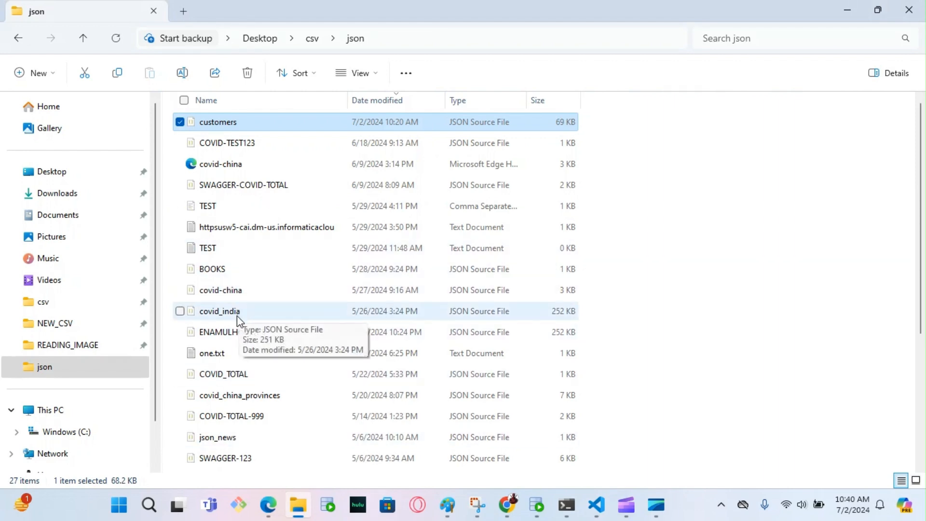
pyautogui.rightClick(238, 126)
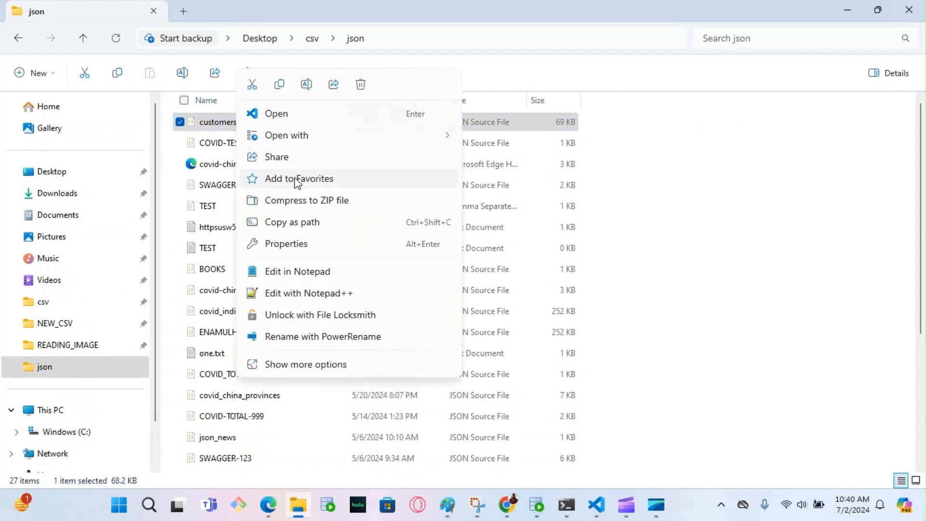
pyautogui.click(286, 224)
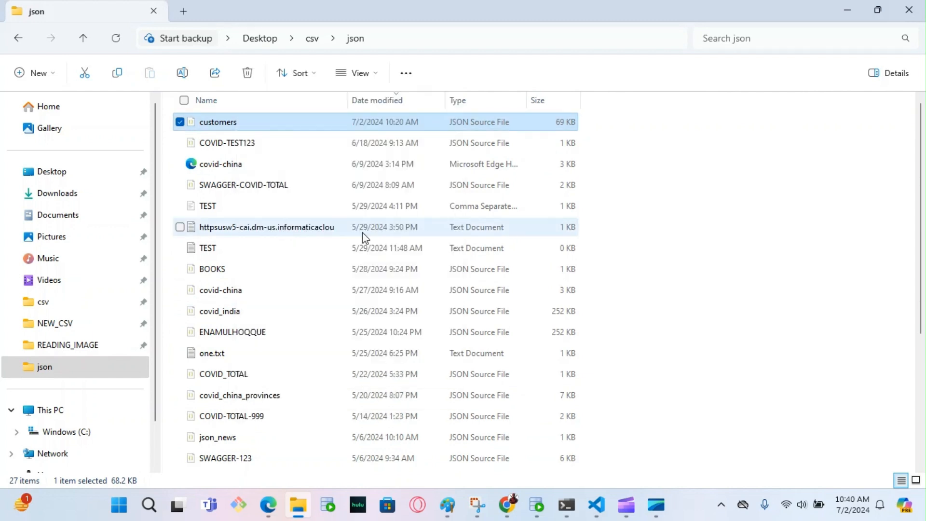
pyautogui.click(597, 505)
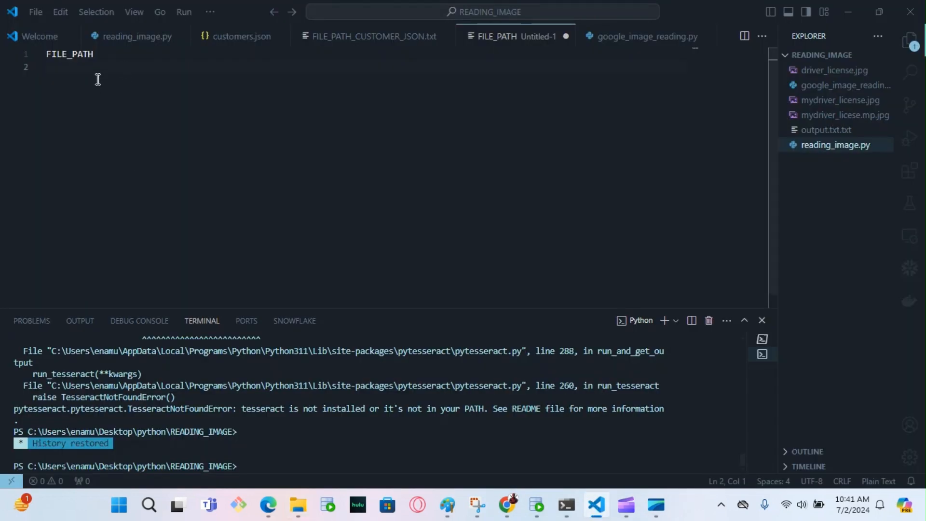
pyautogui.hotkey('ctrl', 'v')
pyautogui.click(53, 67)
pyautogui.press('BackSpace')
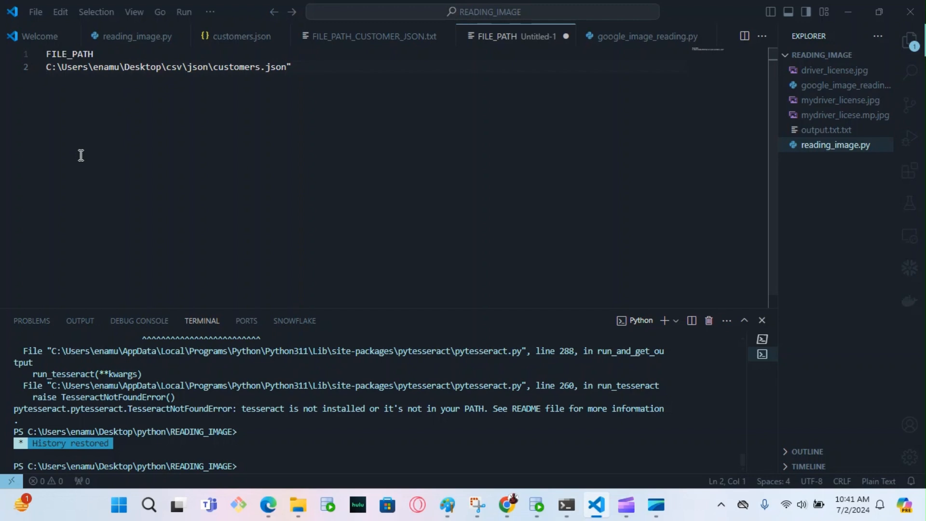
pyautogui.click(301, 66)
# Step: Save the text file as FILE_PATH_CUSTOMER_JSON1 in plain text format in the file_path folder
pyautogui.click(34, 10)
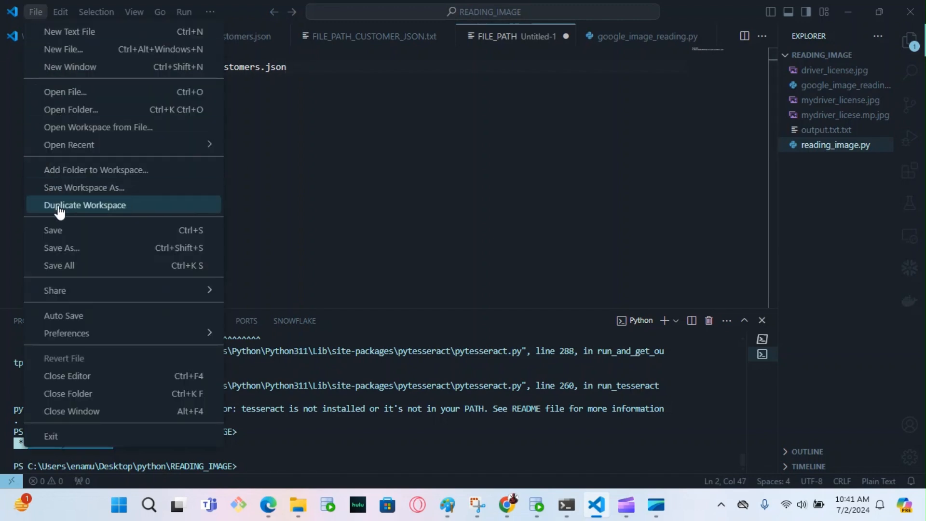
pyautogui.click(59, 231)
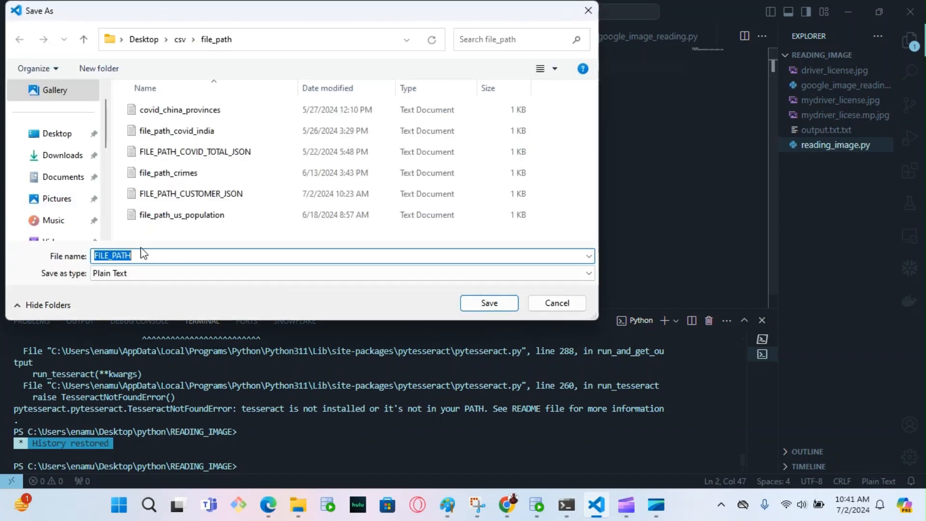
pyautogui.click(141, 254)
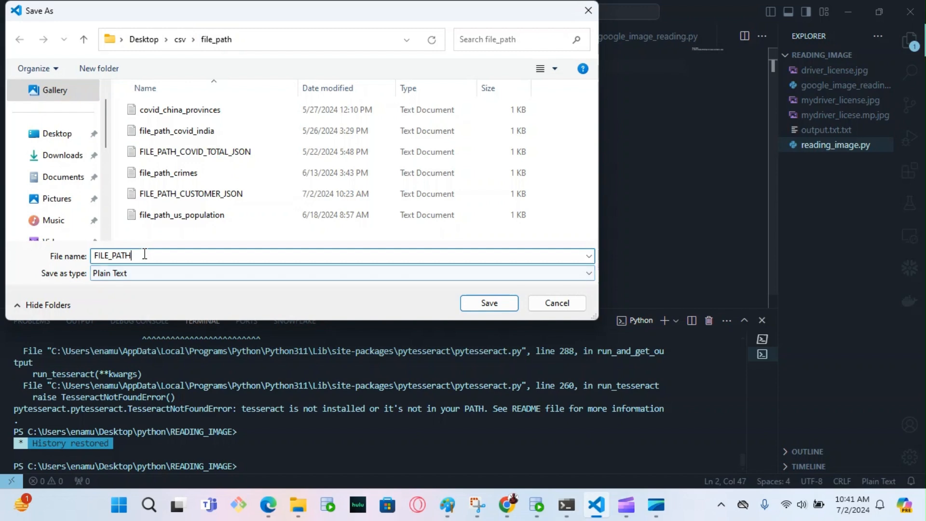
pyautogui.write('_')
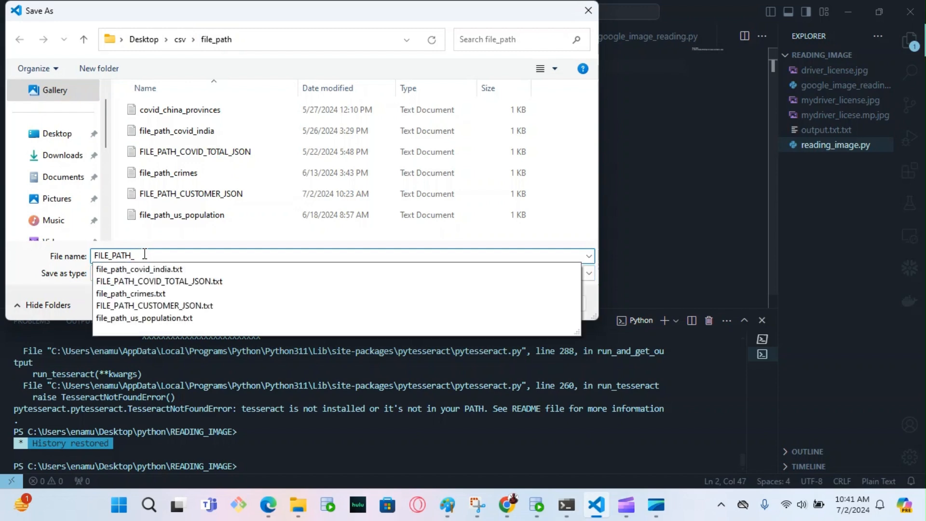
pyautogui.write('CO')
pyautogui.press('BackSpace')
pyautogui.press('BackSpace')
pyautogui.write('CUSTOMER')
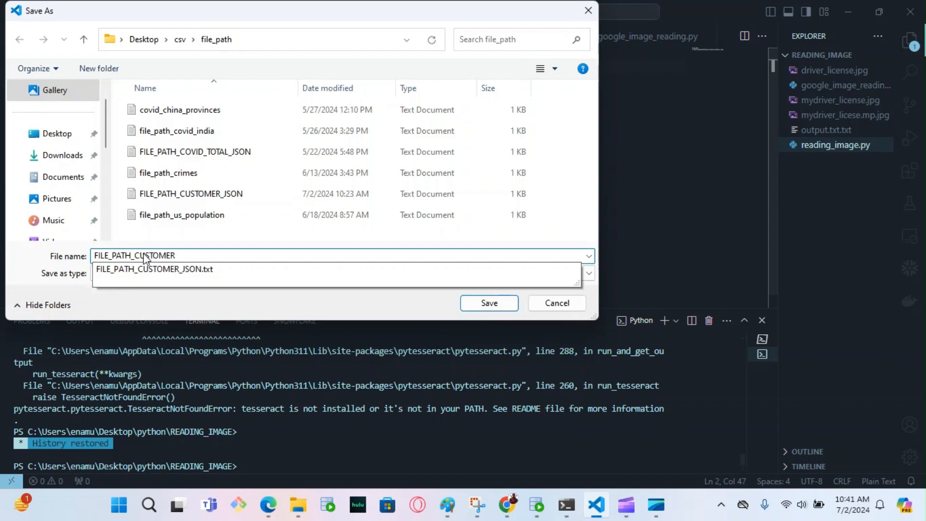
pyautogui.write('_JSON1')
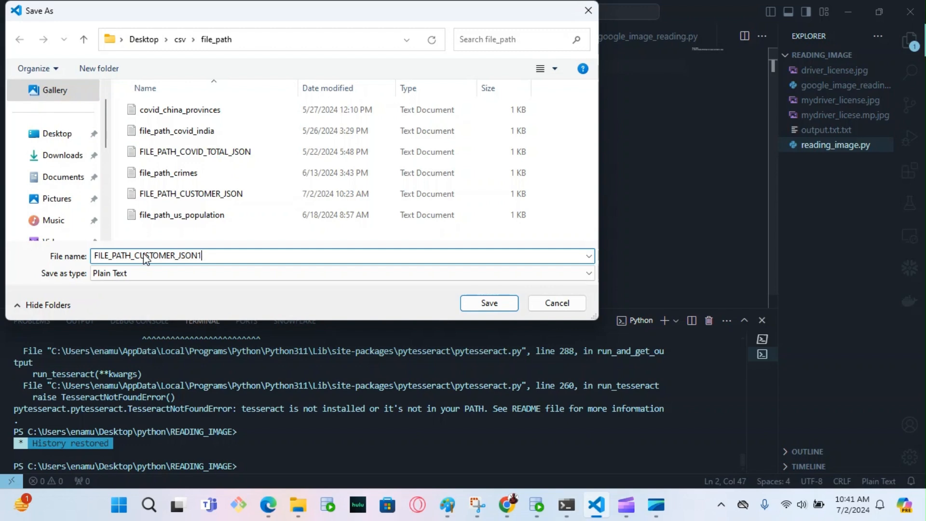
pyautogui.click(490, 303)
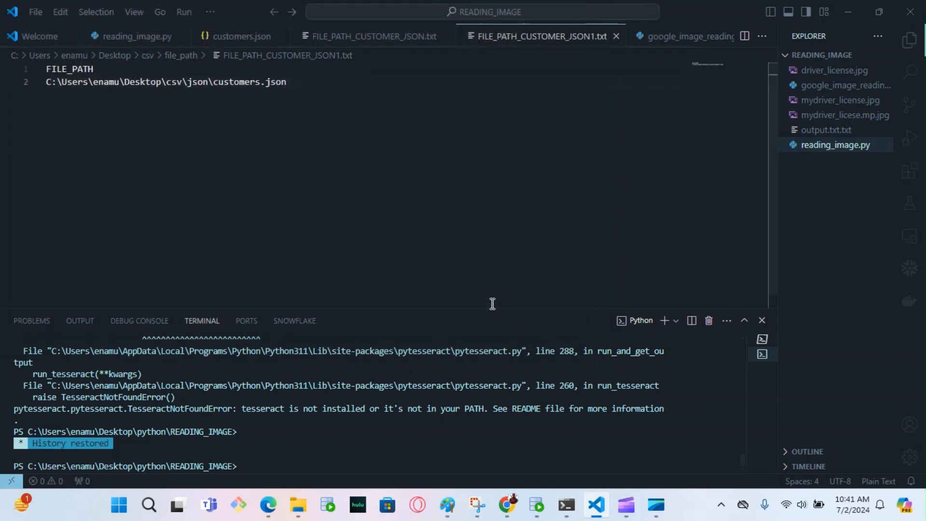
# Step: Switch to the Informatica mapping in Microsoft Edge and set the Source transformation's connection to csv (Flat File)
pyautogui.click(268, 505)
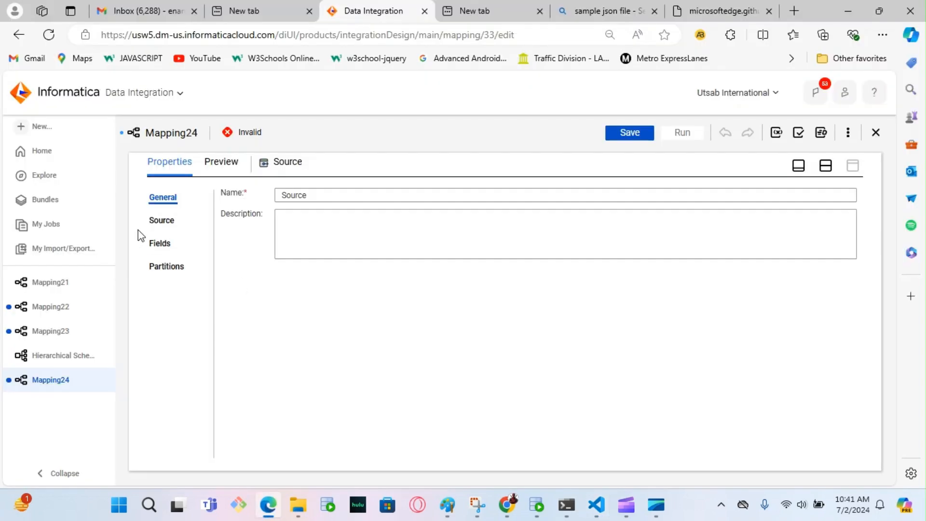
pyautogui.click(167, 221)
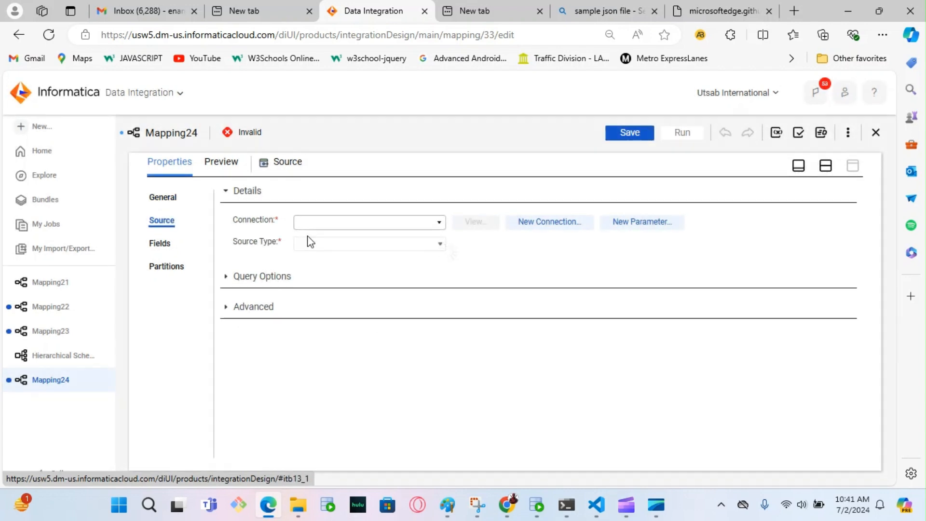
pyautogui.click(439, 224)
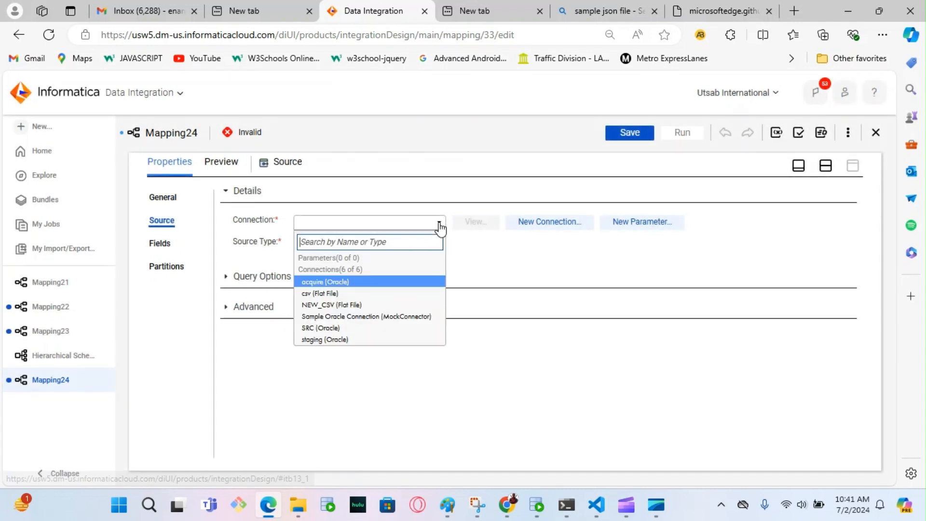
pyautogui.click(324, 294)
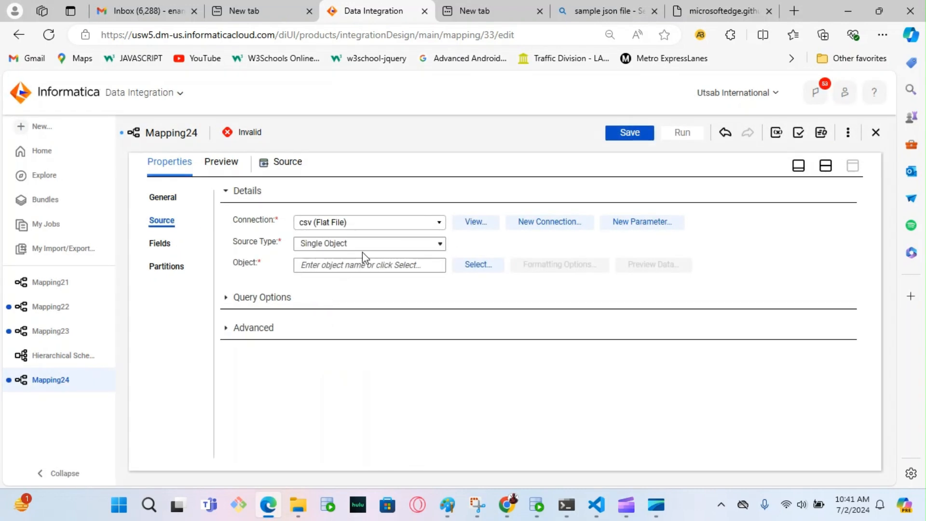
# Step: Choose the FILE_PATH_CUSTOMER_JSON1 text file from the file_path package as the source object
pyautogui.click(478, 265)
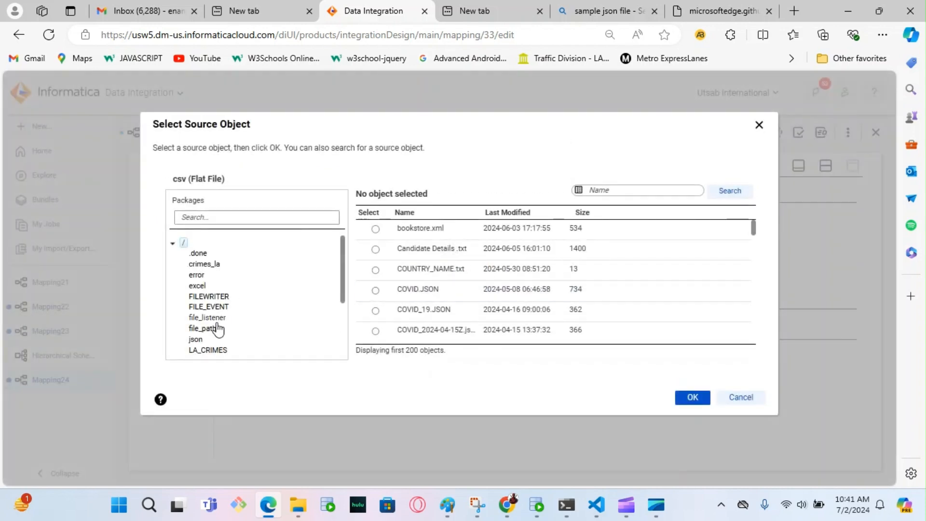
pyautogui.click(203, 328)
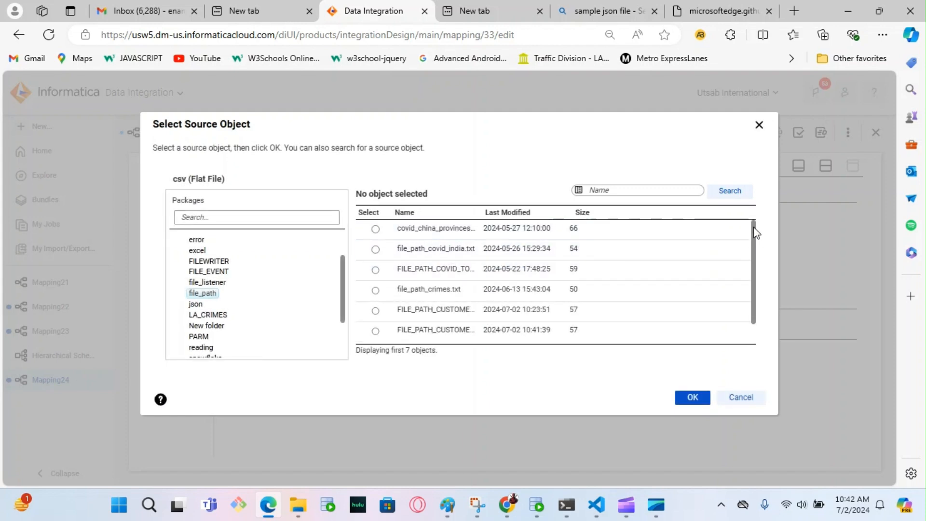
pyautogui.scroll(-1, 754, 233)
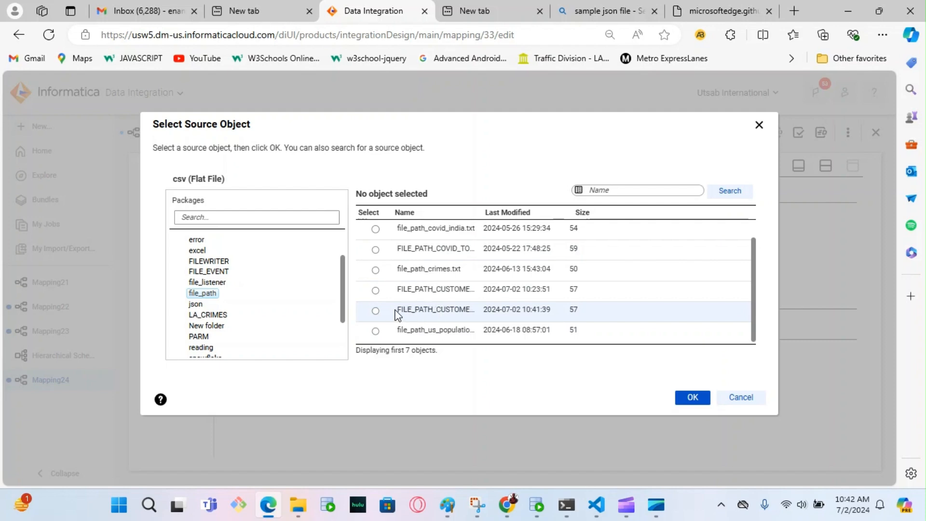
pyautogui.click(375, 311)
pyautogui.click(690, 402)
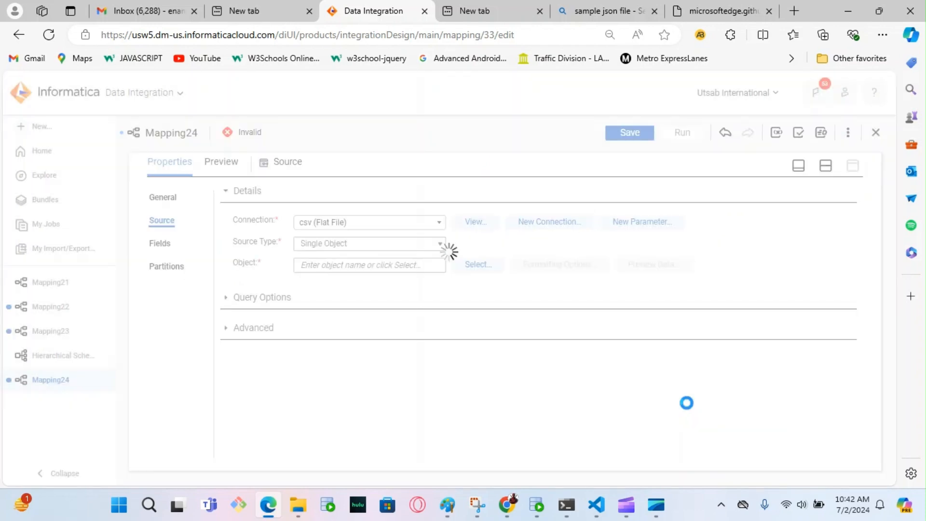
# Step: Return to the mapping canvas and insert a Hierarchy Parser transformation between Source and Target
pyautogui.click(798, 167)
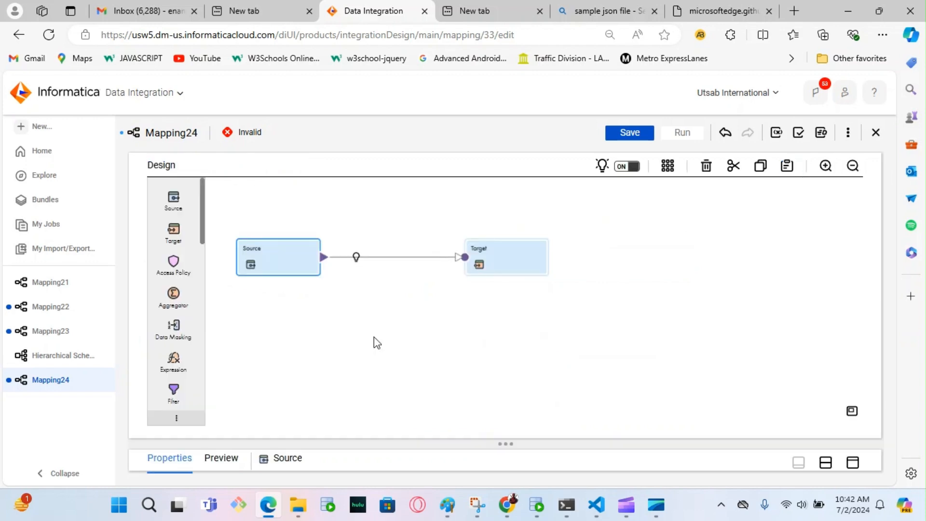
pyautogui.moveTo(202, 228); pyautogui.dragTo(205, 276)
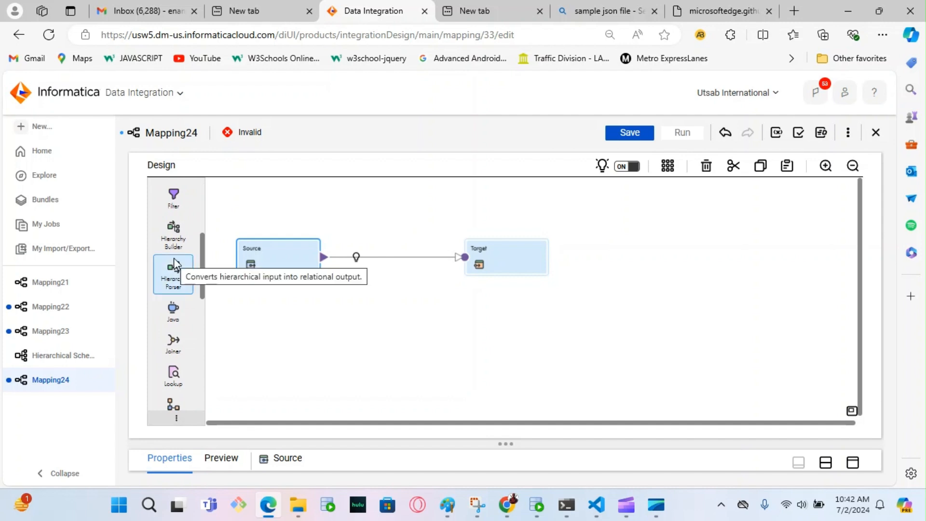
pyautogui.moveTo(175, 264); pyautogui.dragTo(346, 244)
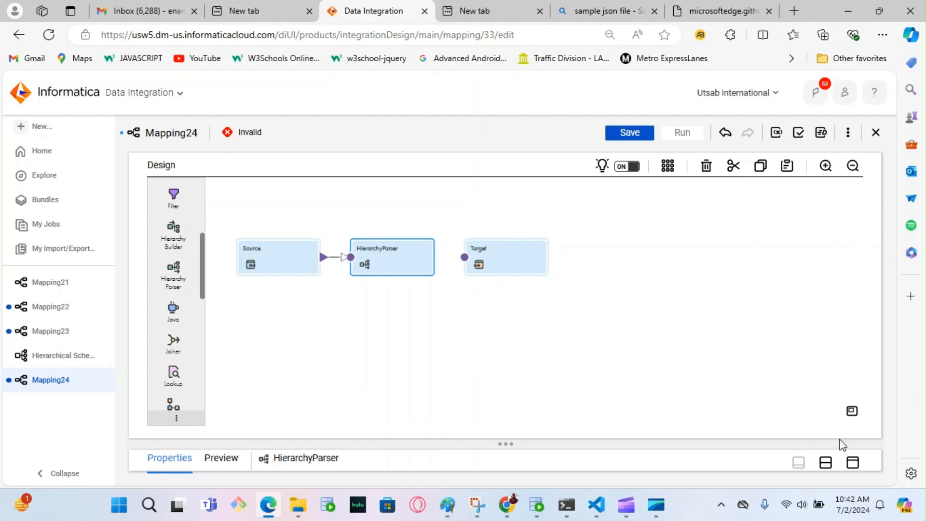
# Step: Set the Hierarchy Parser's input type to File and assign the most recently updated Hierarchical Schema_CUSTOMERS_JSON schema from the Default project
pyautogui.click(852, 462)
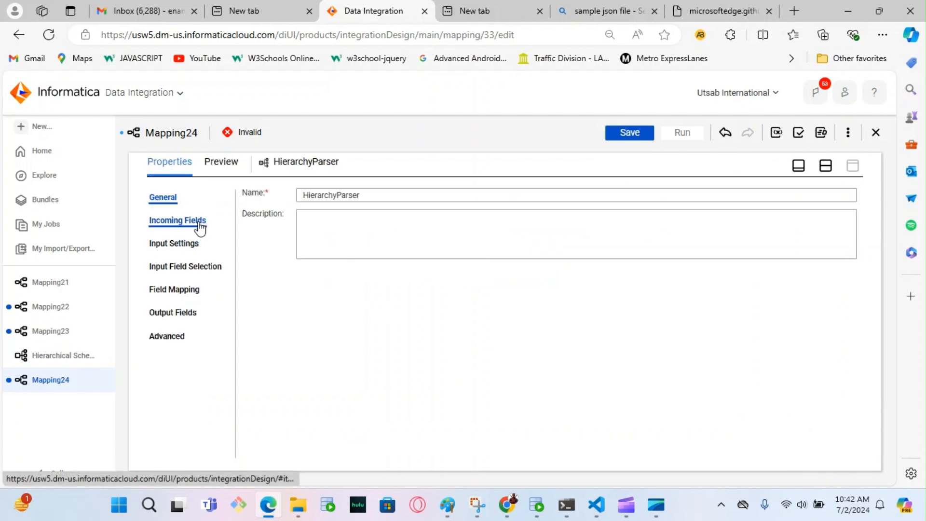
pyautogui.click(182, 242)
pyautogui.click(339, 195)
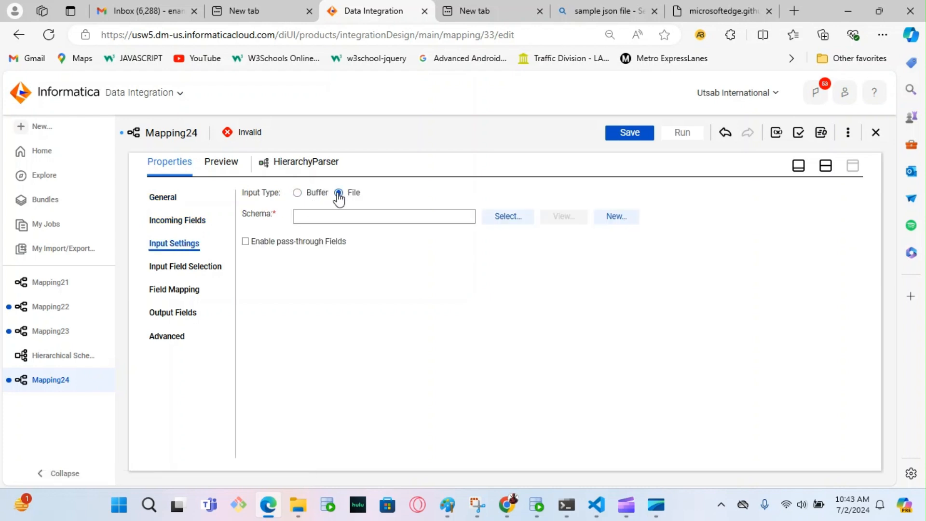
pyautogui.click(510, 221)
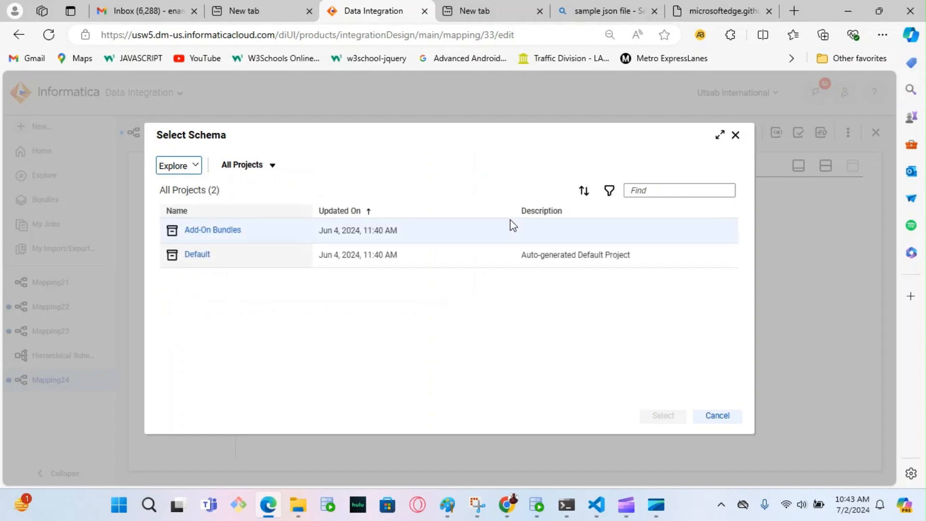
pyautogui.click(196, 254)
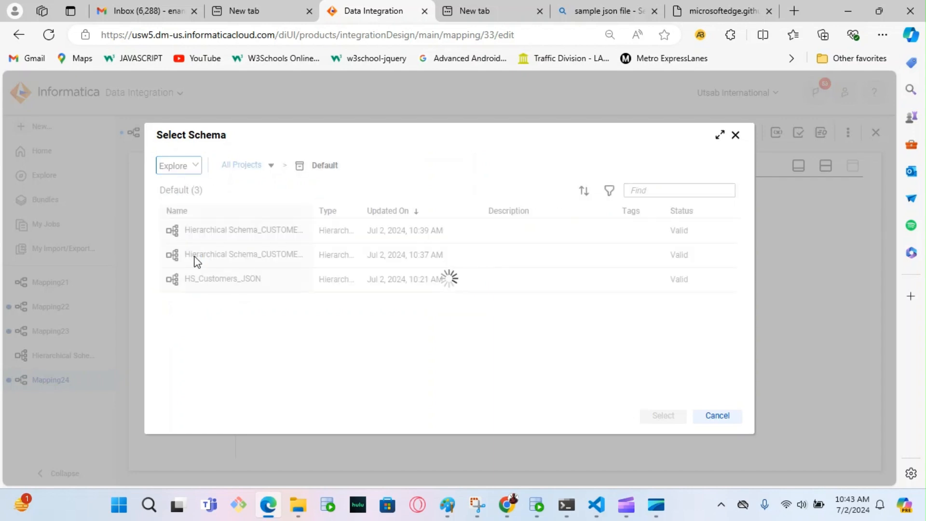
pyautogui.click(306, 235)
pyautogui.click(663, 415)
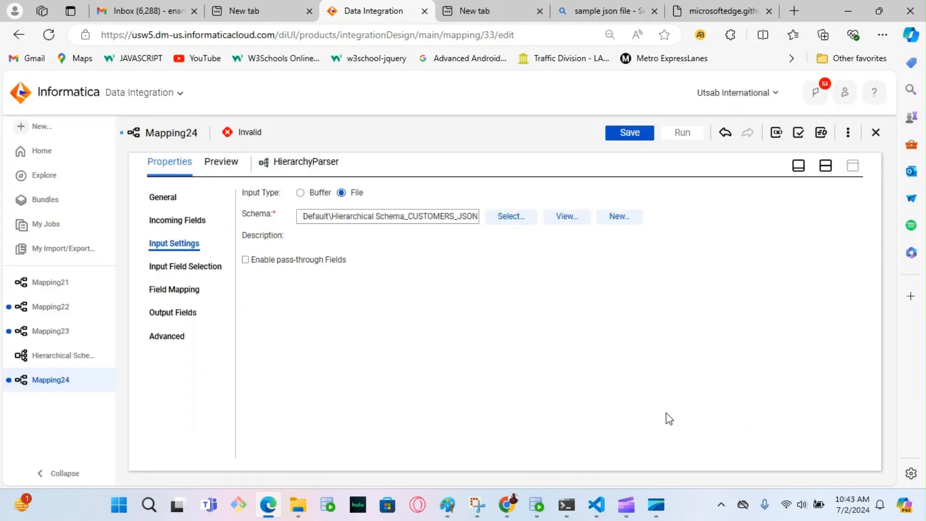
# Step: Check the Hierarchy Parser's incoming fields, link Source to it on the canvas, and reopen its properties at full size
pyautogui.click(168, 221)
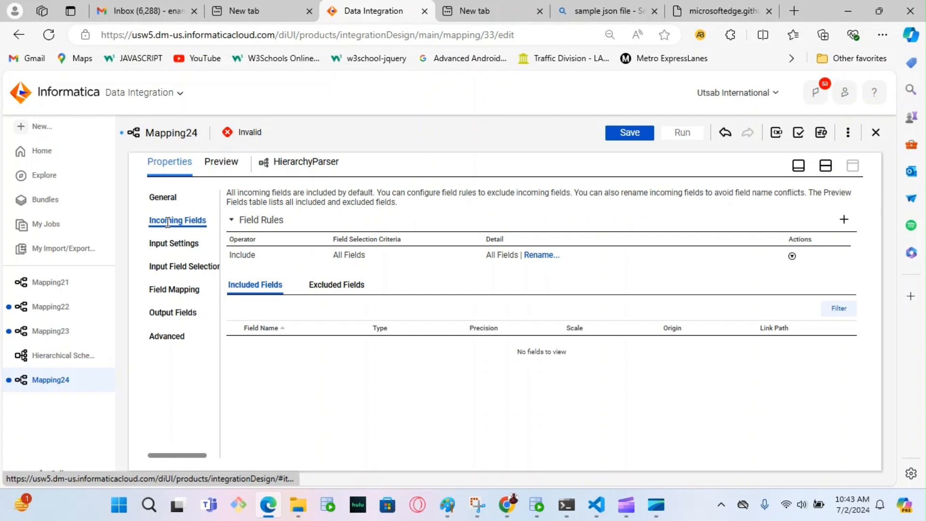
pyautogui.click(798, 166)
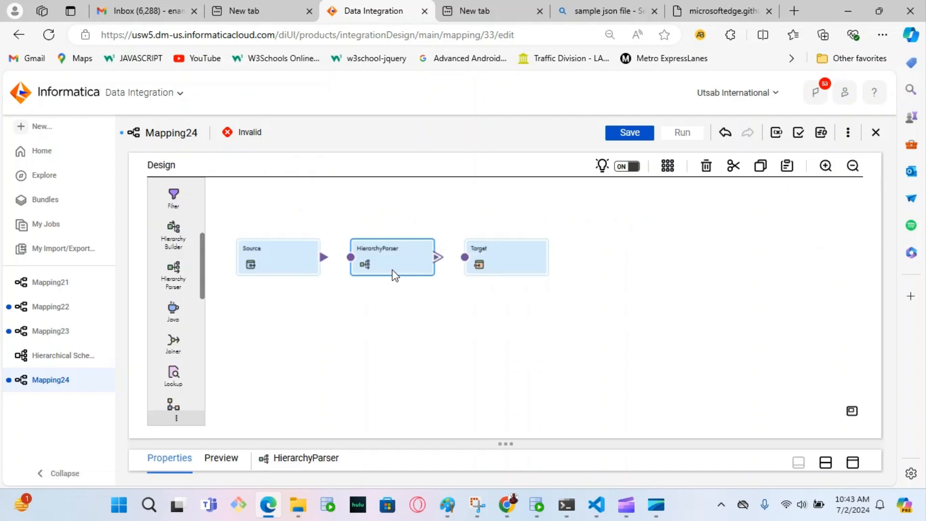
pyautogui.moveTo(323, 260); pyautogui.dragTo(352, 260)
pyautogui.click(852, 462)
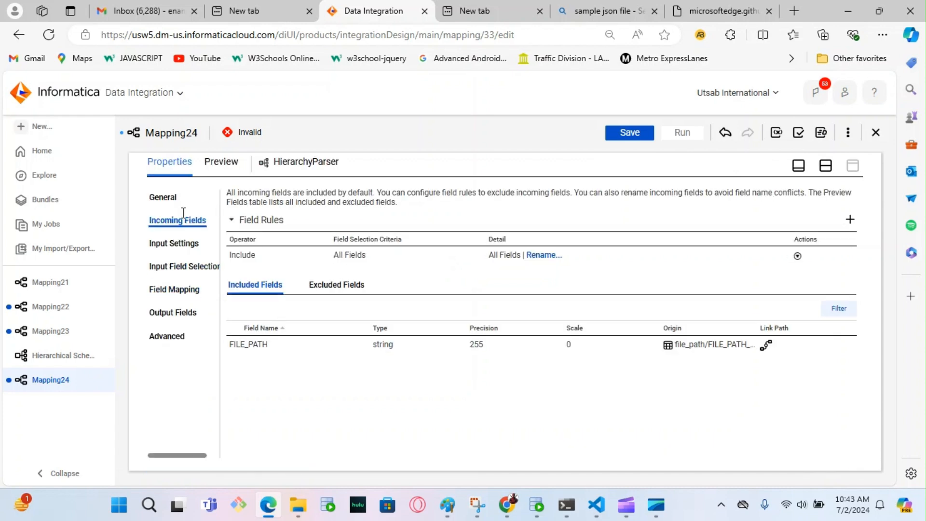
# Step: Map FILE_PATH to the Hierarchy Parser's Input field and map the rootArray schema elements to relational fields
pyautogui.click(184, 266)
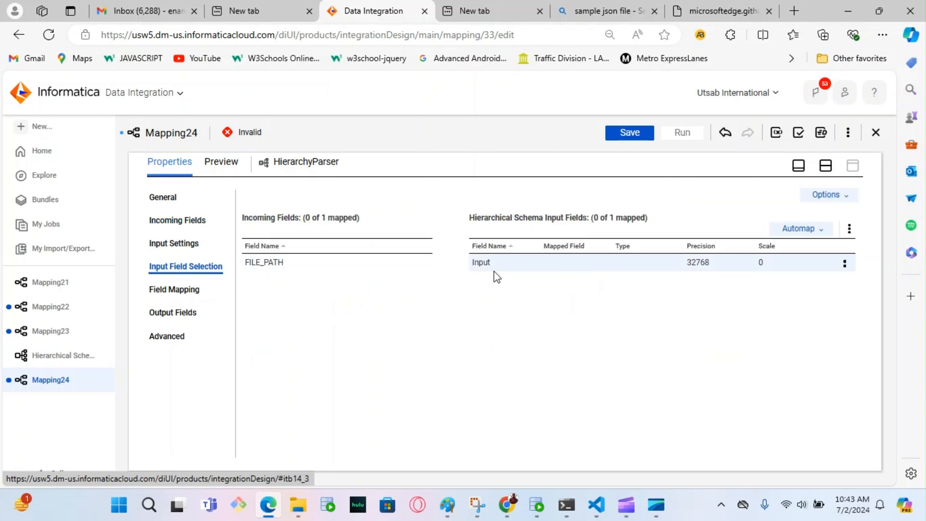
pyautogui.moveTo(256, 263); pyautogui.dragTo(556, 267)
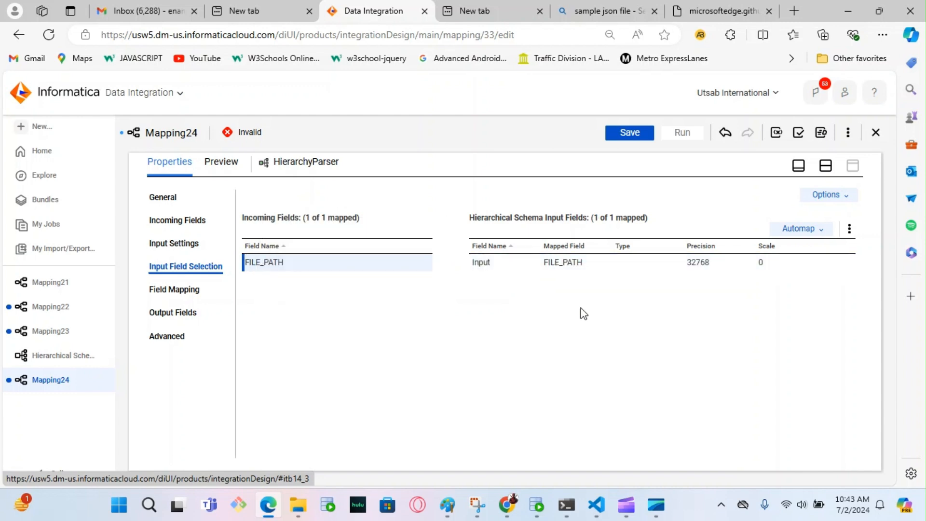
pyautogui.click(167, 294)
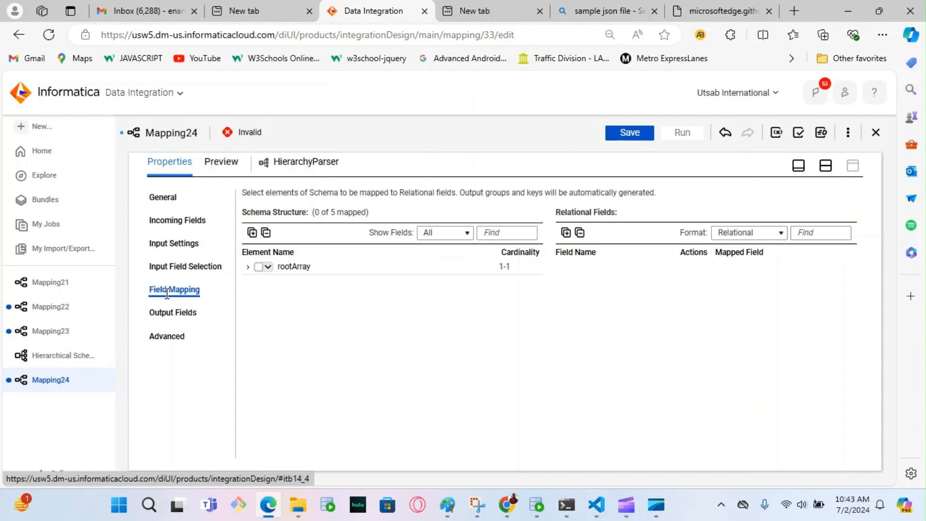
pyautogui.click(268, 271)
pyautogui.click(279, 291)
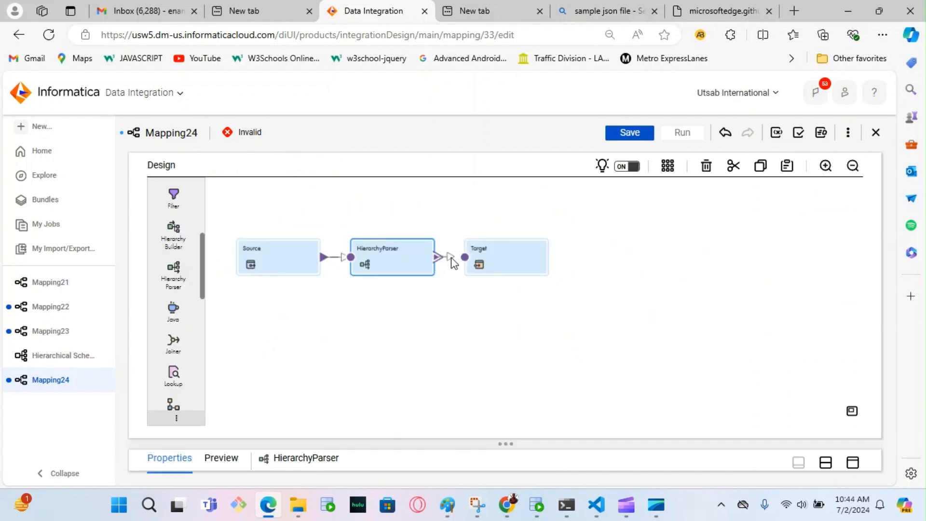
# Step: Link the Hierarchy Parser to Target using the root output group
pyautogui.moveTo(451, 259); pyautogui.dragTo(466, 259)
pyautogui.click(273, 202)
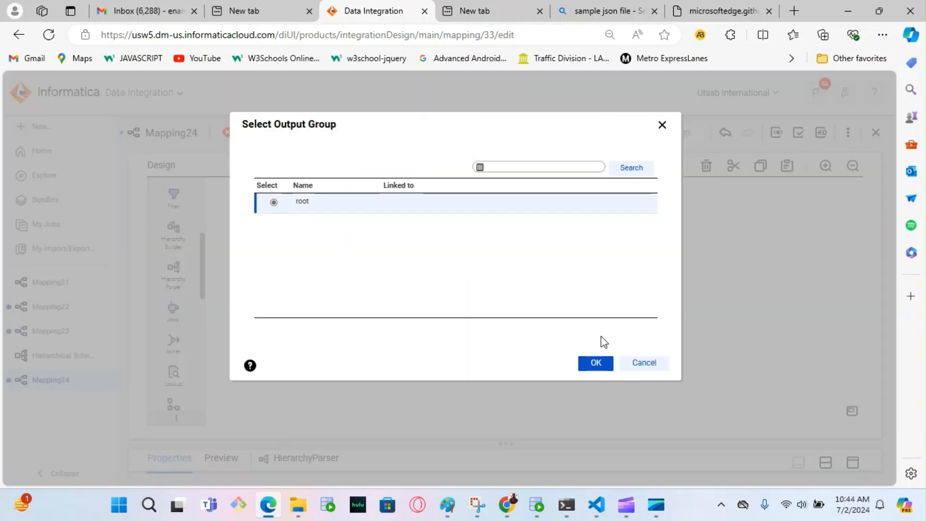
pyautogui.click(595, 363)
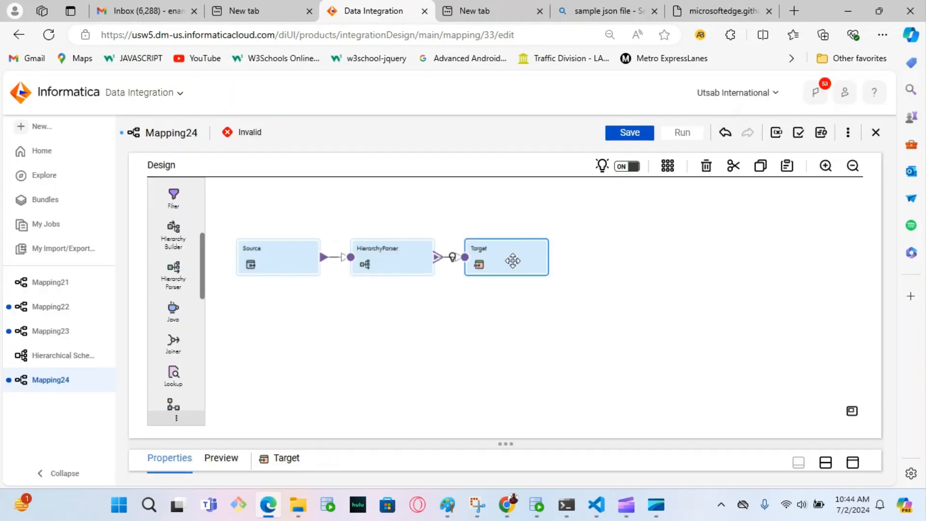
# Step: Open the Target transformation's properties at full size and set its connection to acquire (Oracle)
pyautogui.click(852, 464)
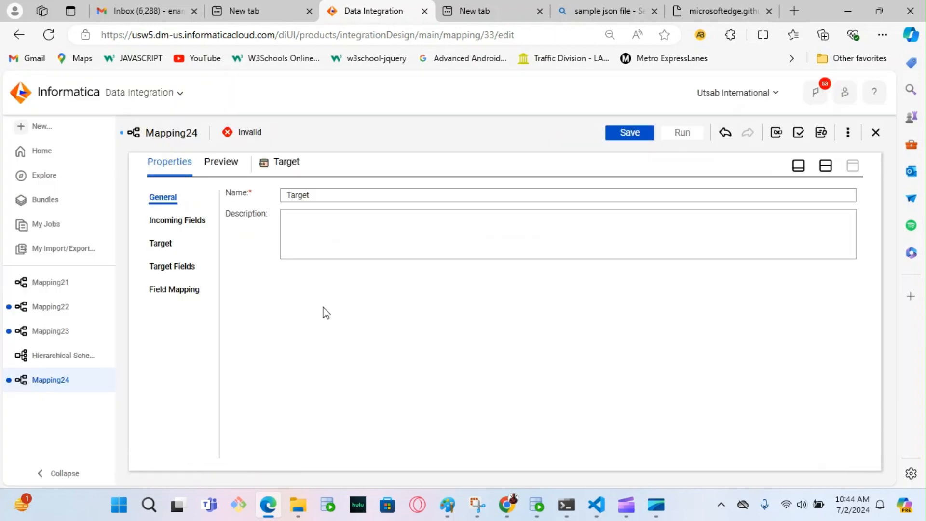
pyautogui.click(156, 247)
pyautogui.click(442, 222)
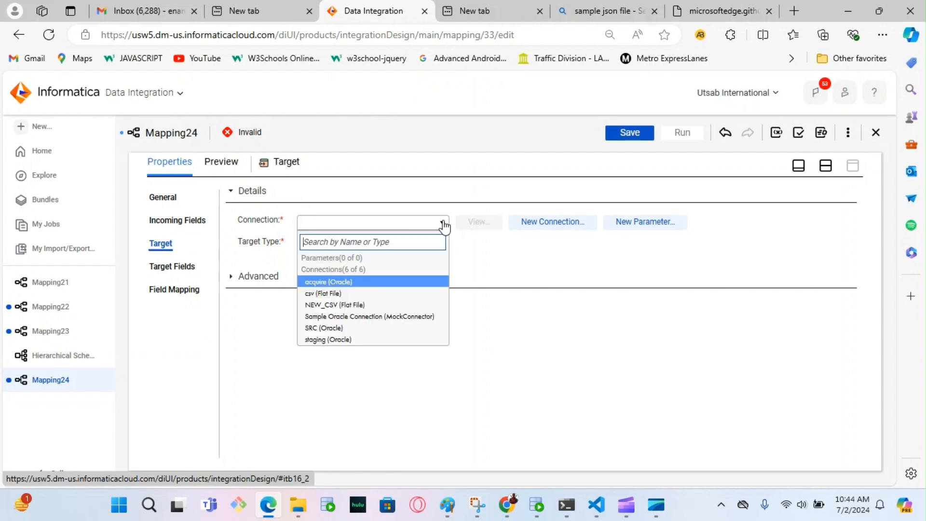
pyautogui.click(328, 282)
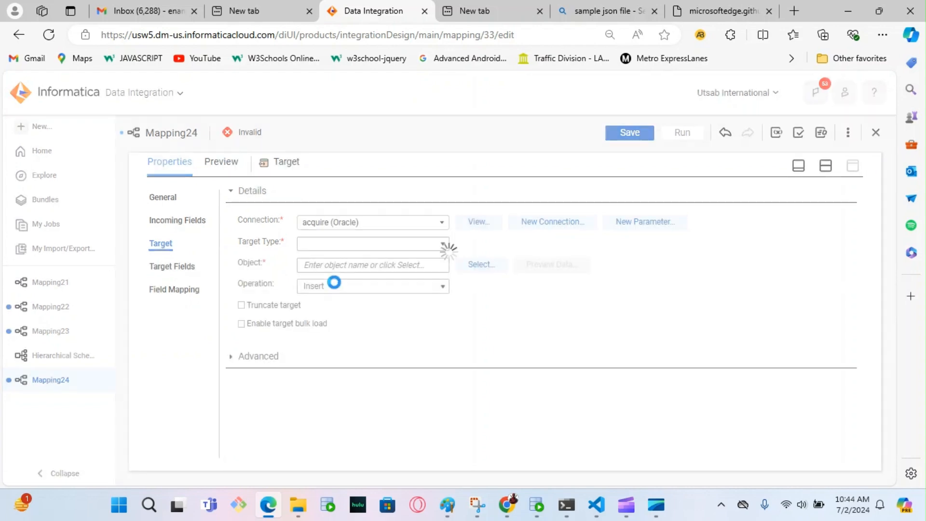
# Step: Search the existing target objects for JSON, choose the JSON_CUSTOMER table as the target, and enable Truncate target
pyautogui.click(477, 265)
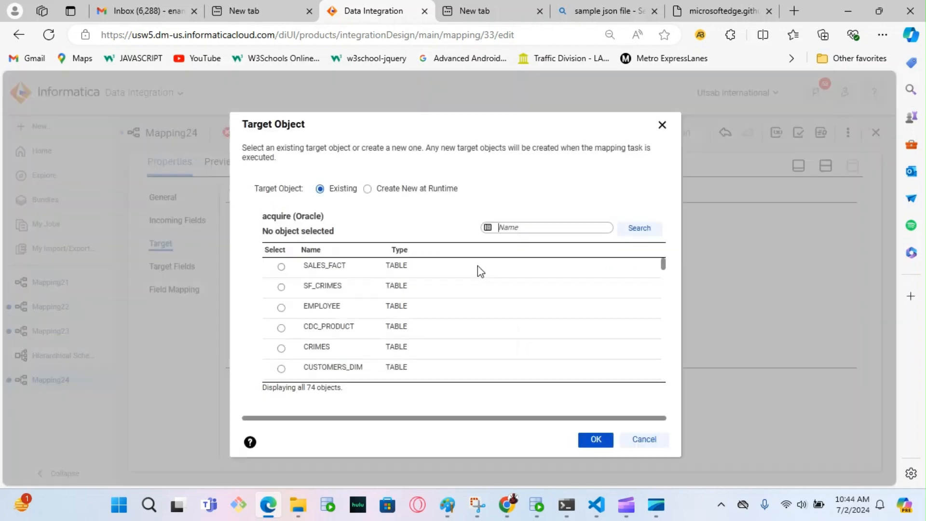
pyautogui.click(513, 231)
pyautogui.write('JSON')
pyautogui.press('Return')
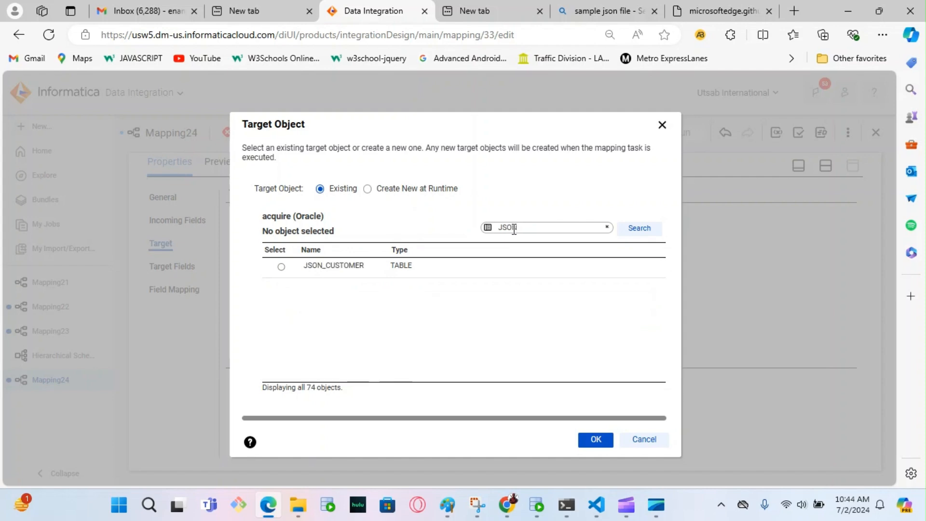
pyautogui.click(281, 267)
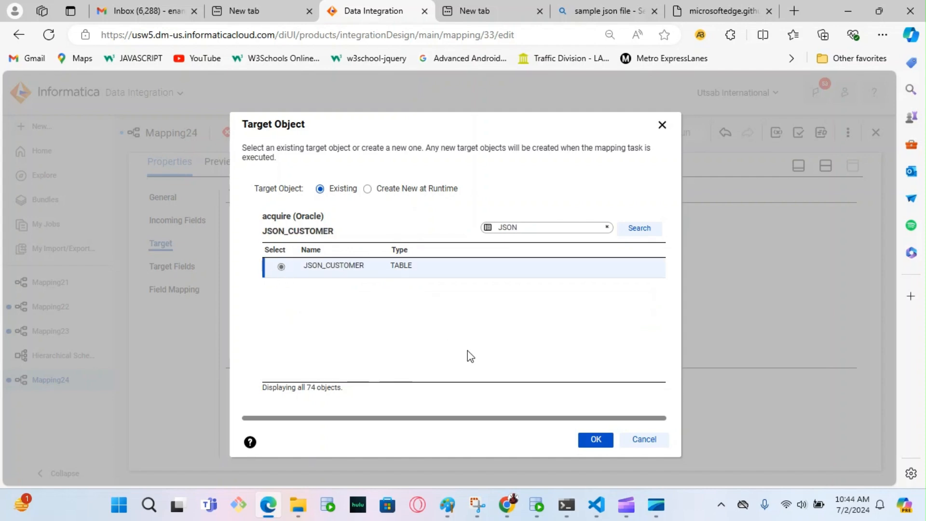
pyautogui.click(597, 442)
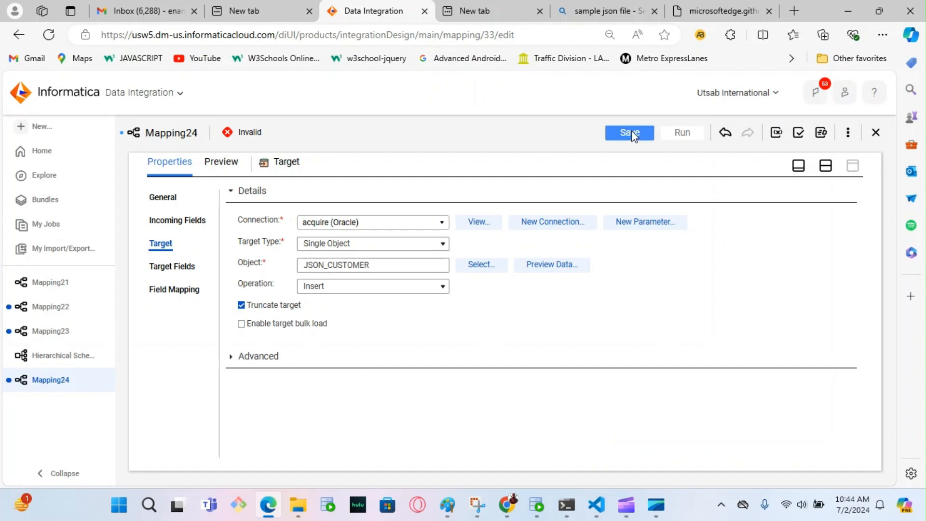
# Step: Automap the incoming fields to the JSON_CUSTOMER target fields with Smart Map
pyautogui.click(164, 289)
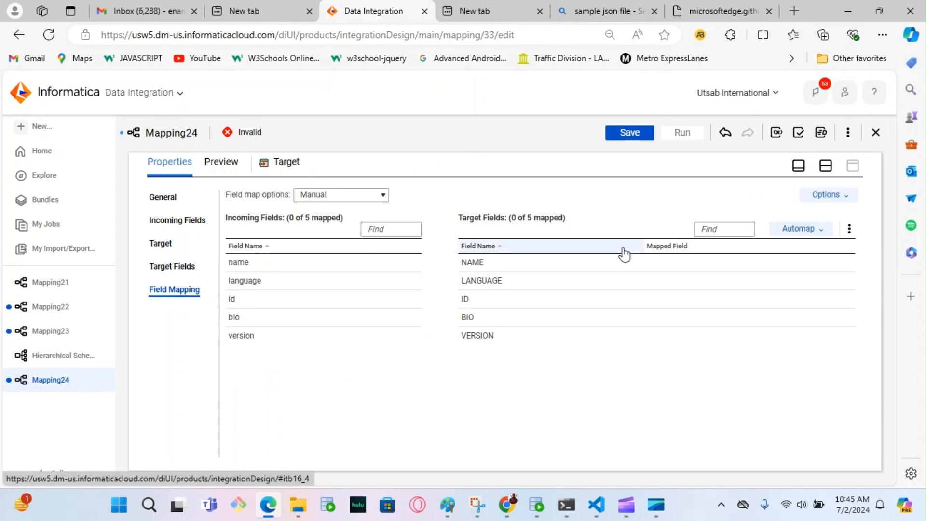
pyautogui.click(825, 232)
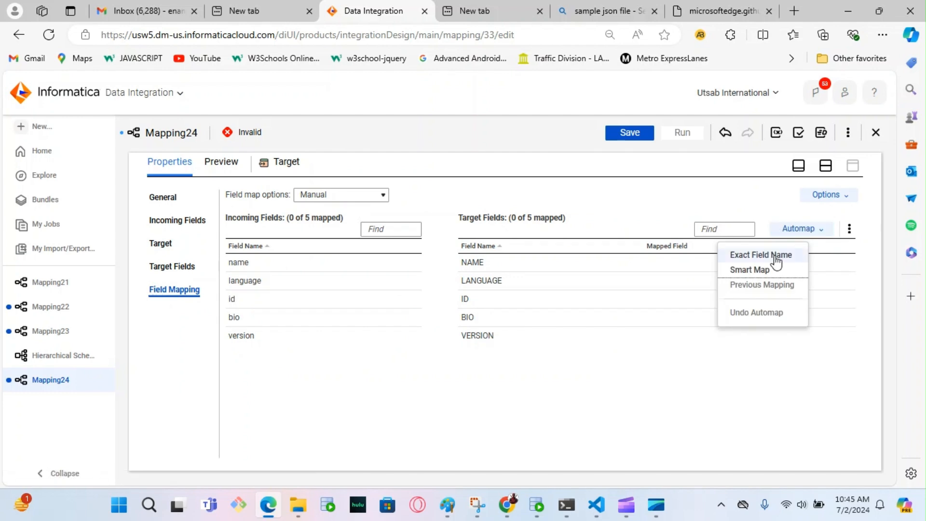
pyautogui.click(755, 271)
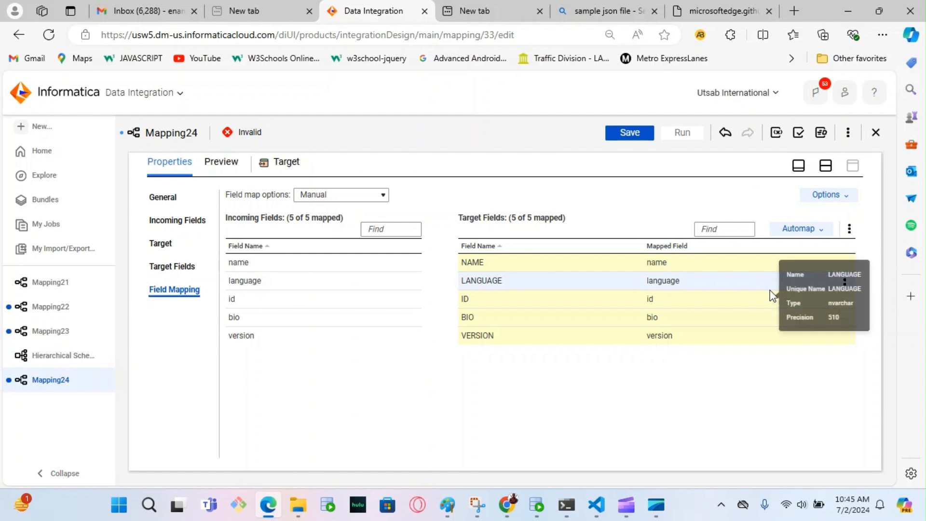
# Step: Save Mapping24 and run it to load JSON_CUSTOMER, checking the job's status in My Jobs
pyautogui.click(630, 137)
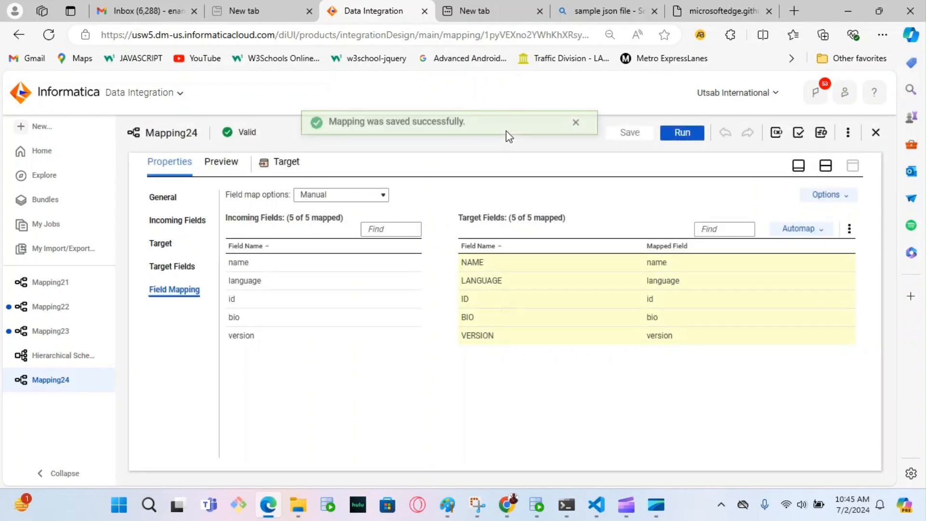
pyautogui.click(682, 133)
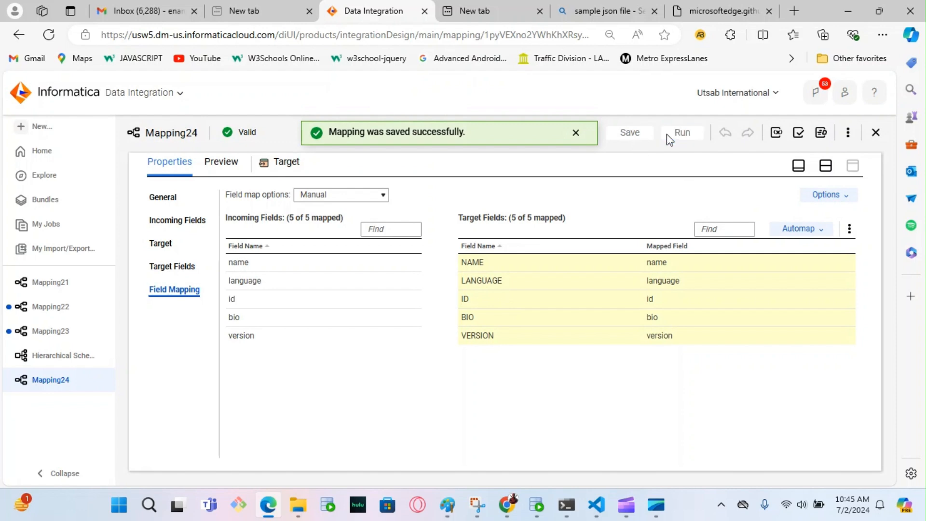
pyautogui.click(698, 443)
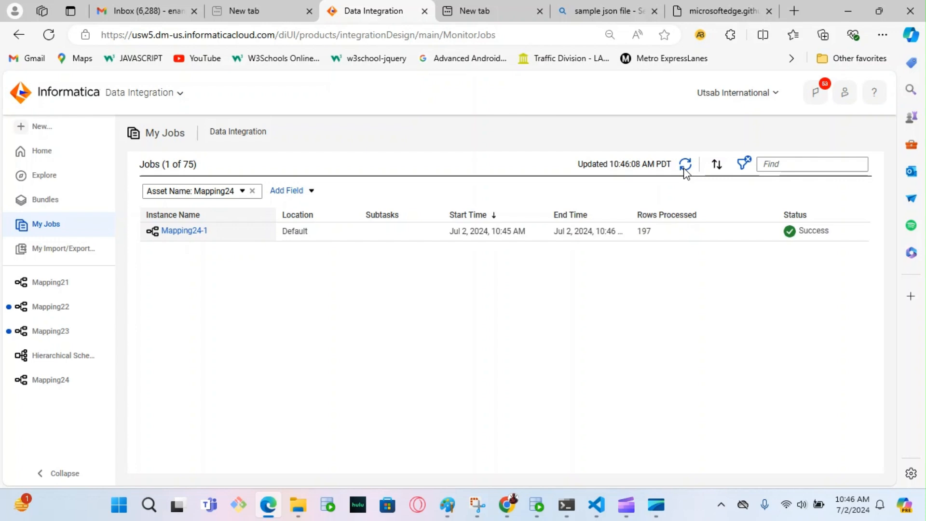
# Step: Switch to Oracle SQL Developer and run SELECT * FROM JSON_CUSTOMER on the acquire connection to check the loaded rows
pyautogui.click(537, 505)
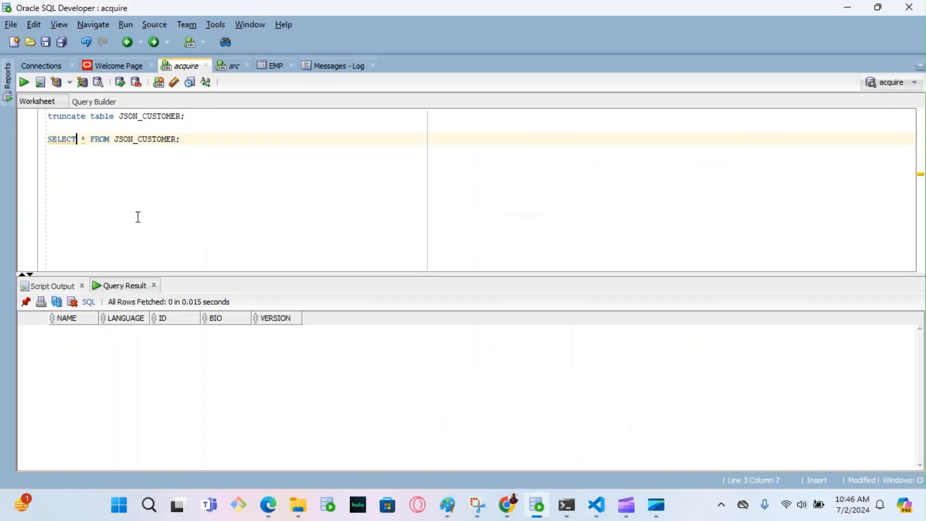
pyautogui.click(419, 161)
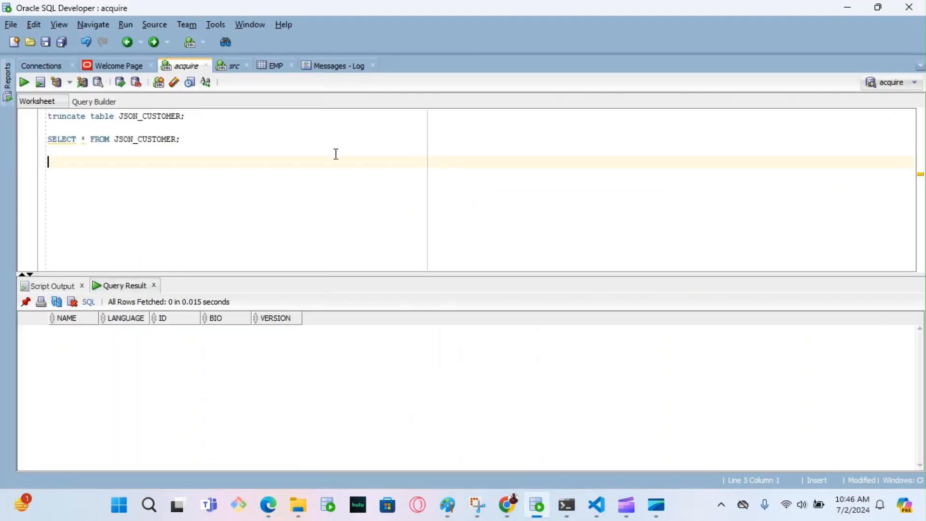
pyautogui.click(129, 135)
pyautogui.click(24, 83)
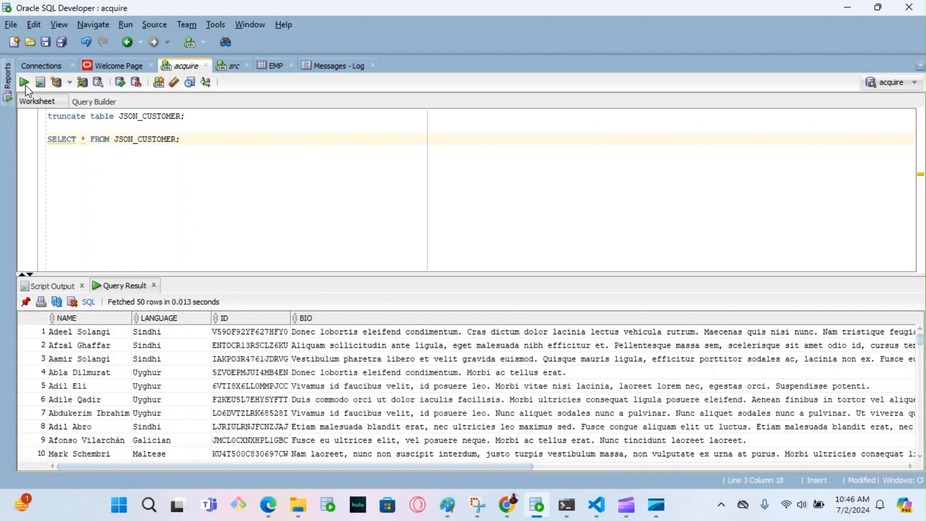